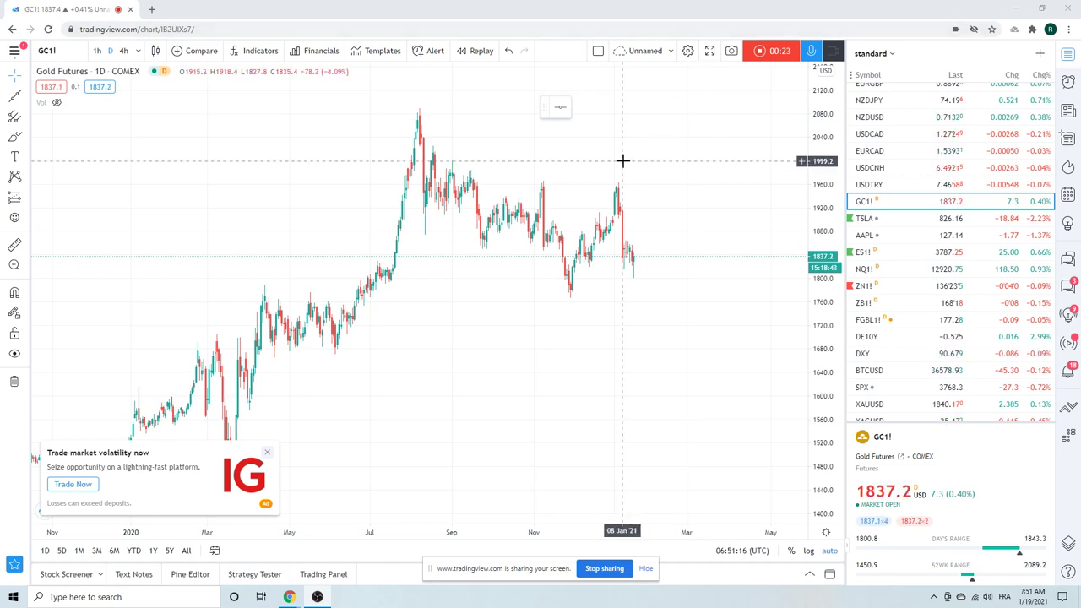
Bring the Gold Futures chart down to the 1-hour and 5-minute intervals and examine price action around 18 January.
scroll(622, 161, up, 3)
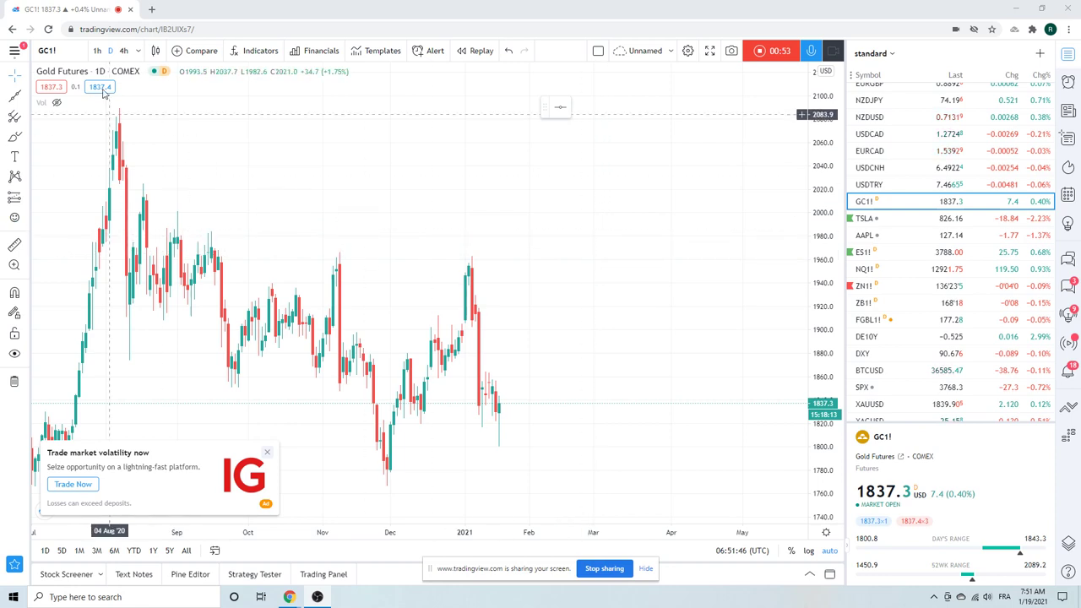
click(97, 51)
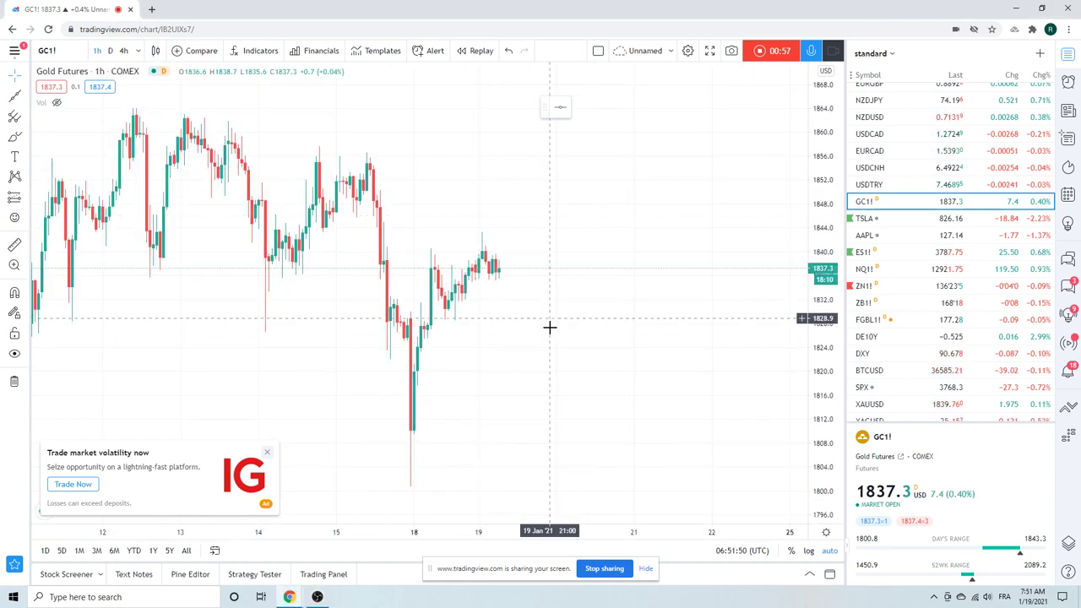
click(138, 51)
click(209, 223)
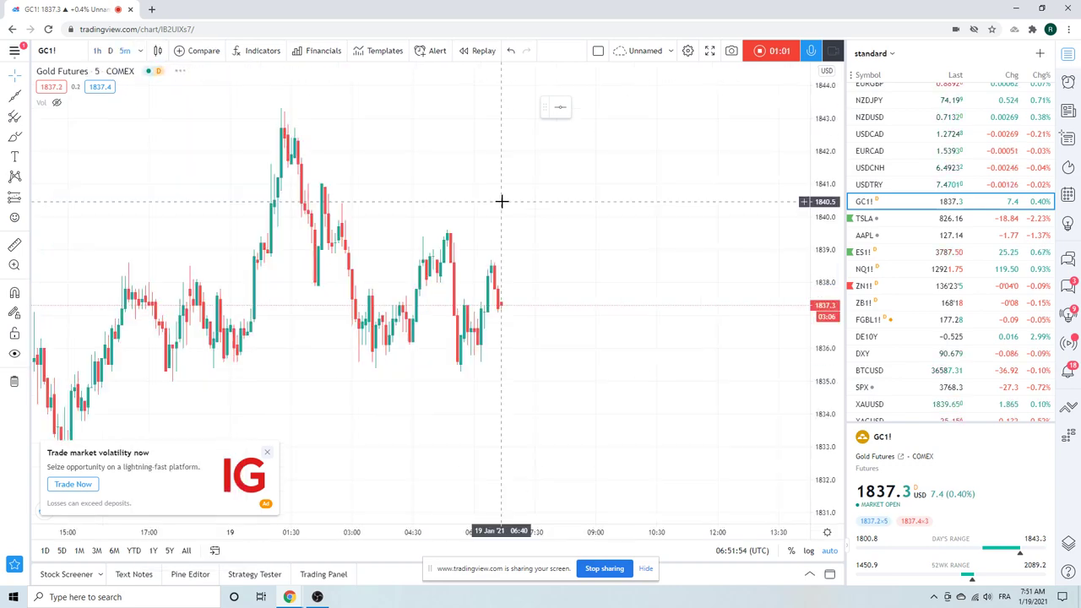
scroll(617, 178, down, 5)
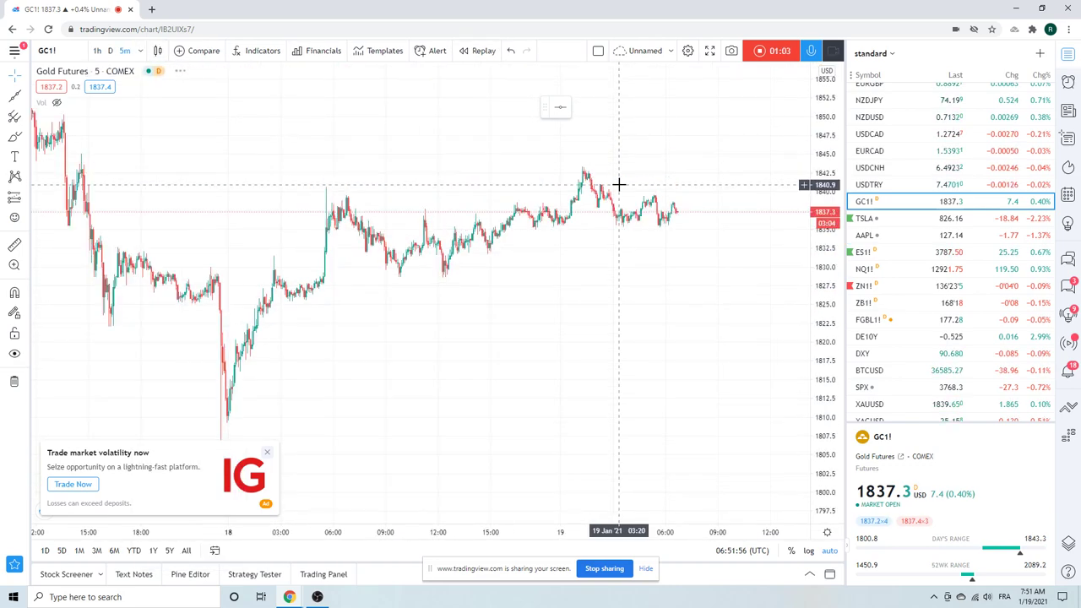
scroll(619, 184, up, 3)
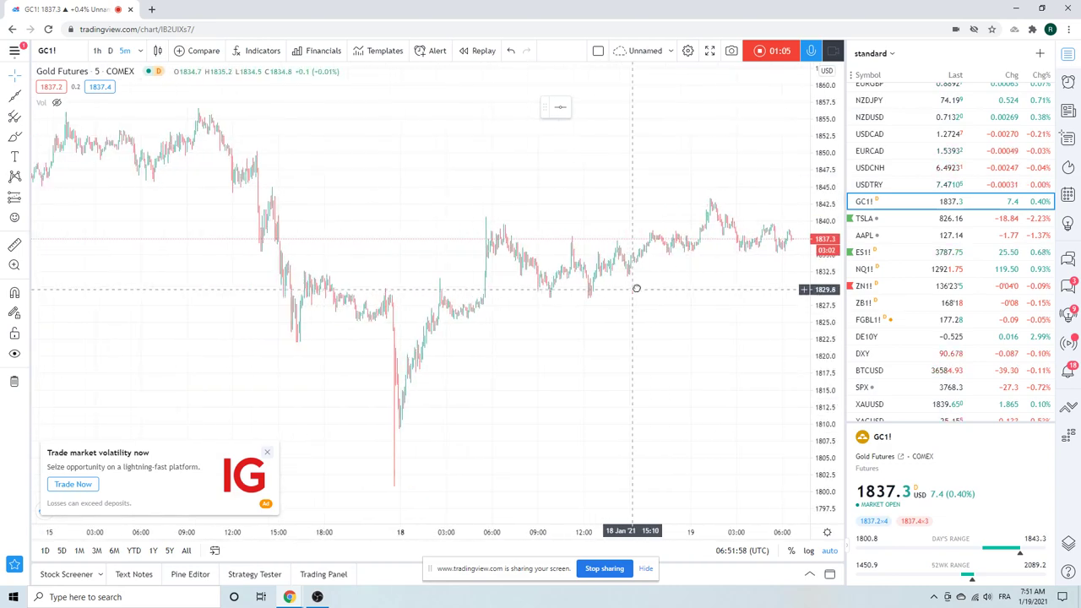
drag(548, 278, 650, 253)
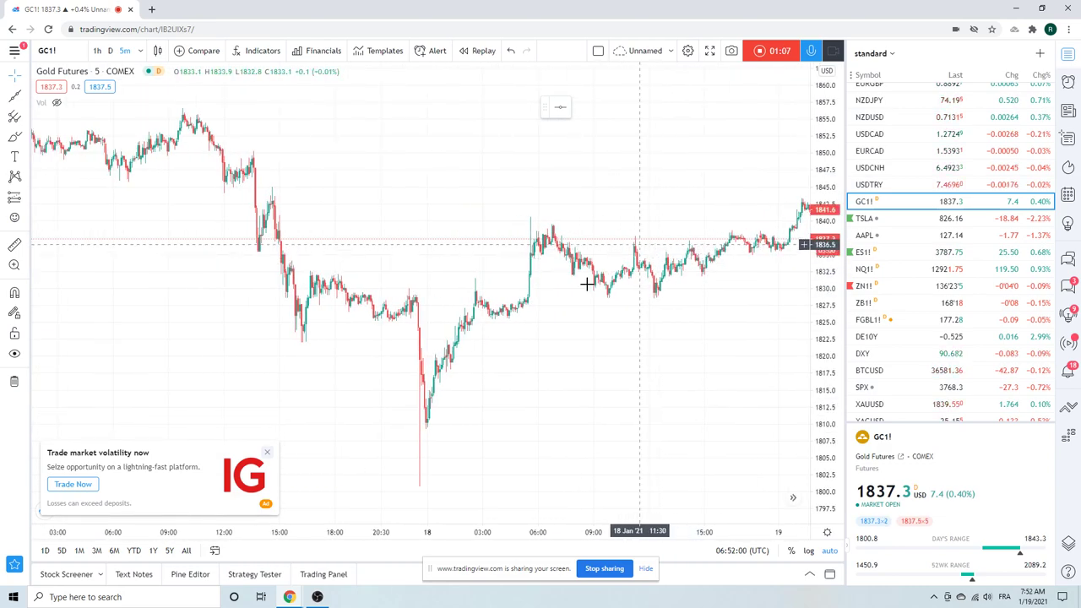
scroll(519, 335, up, 3)
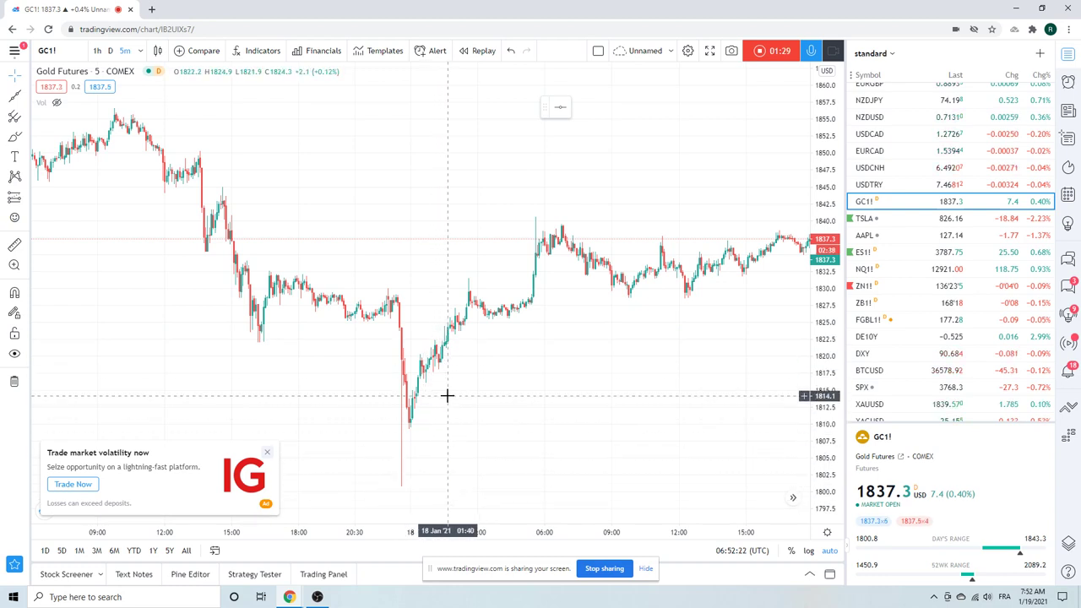
scroll(460, 346, down, 5)
drag(403, 284, 298, 267)
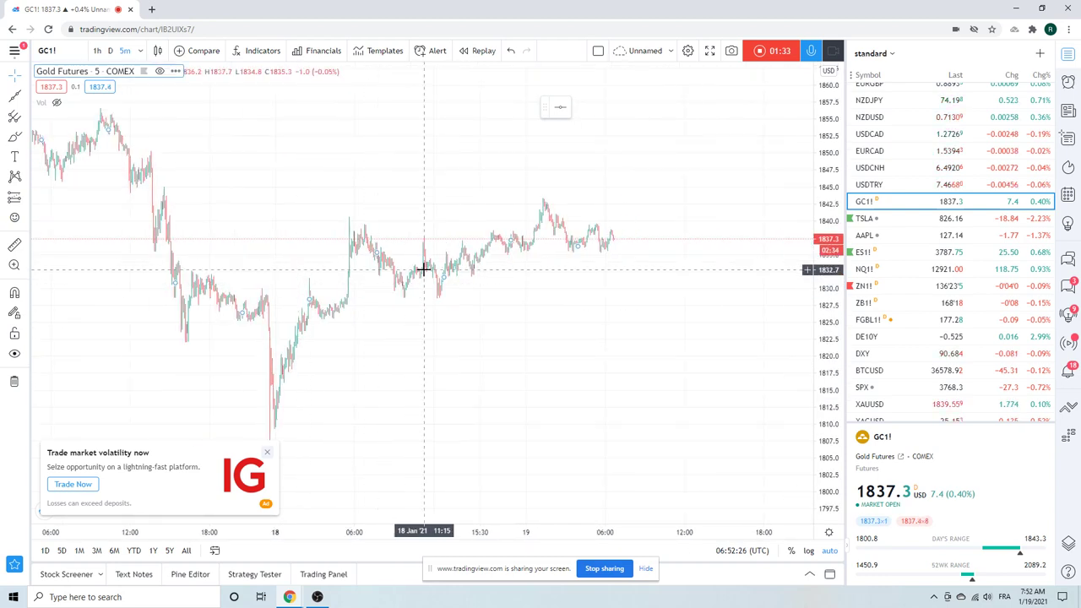
Return the Gold Futures chart to the daily interval and view the price swings since mid-2020.
click(109, 55)
scroll(434, 332, up, 5)
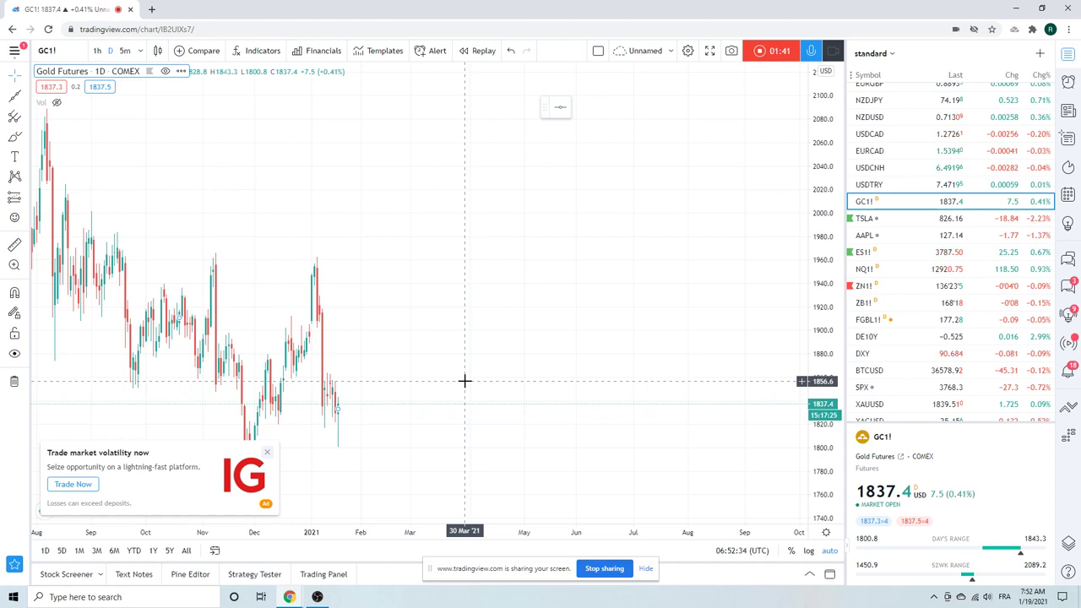
scroll(464, 381, down, 2)
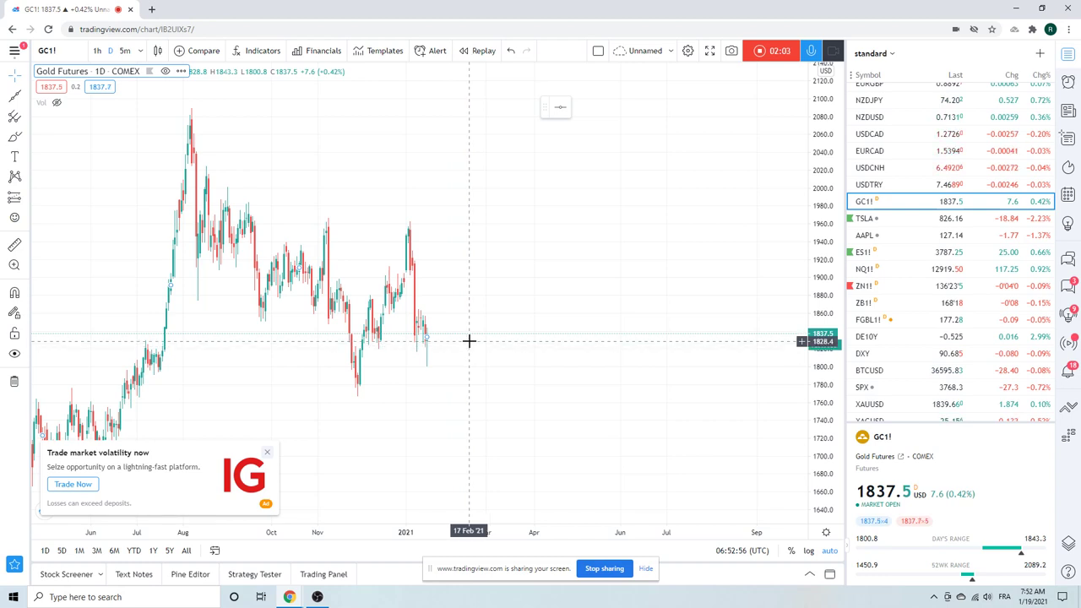
Load the S&P 500 E-mini Futures chart (ES1!) at the 4-hour interval and examine price against the rising trendline.
click(861, 251)
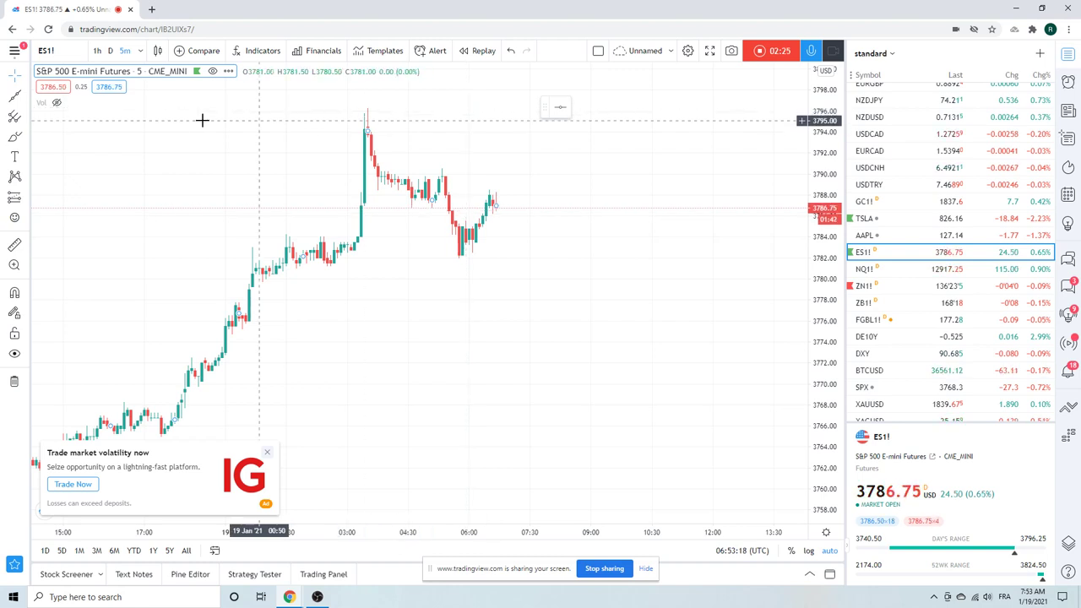
click(140, 50)
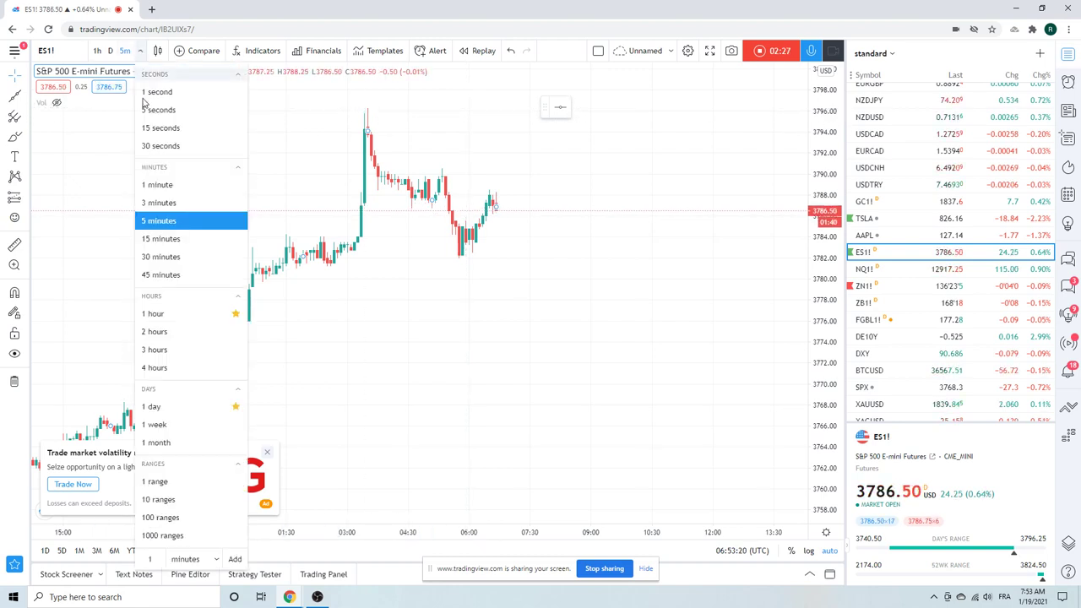
click(181, 367)
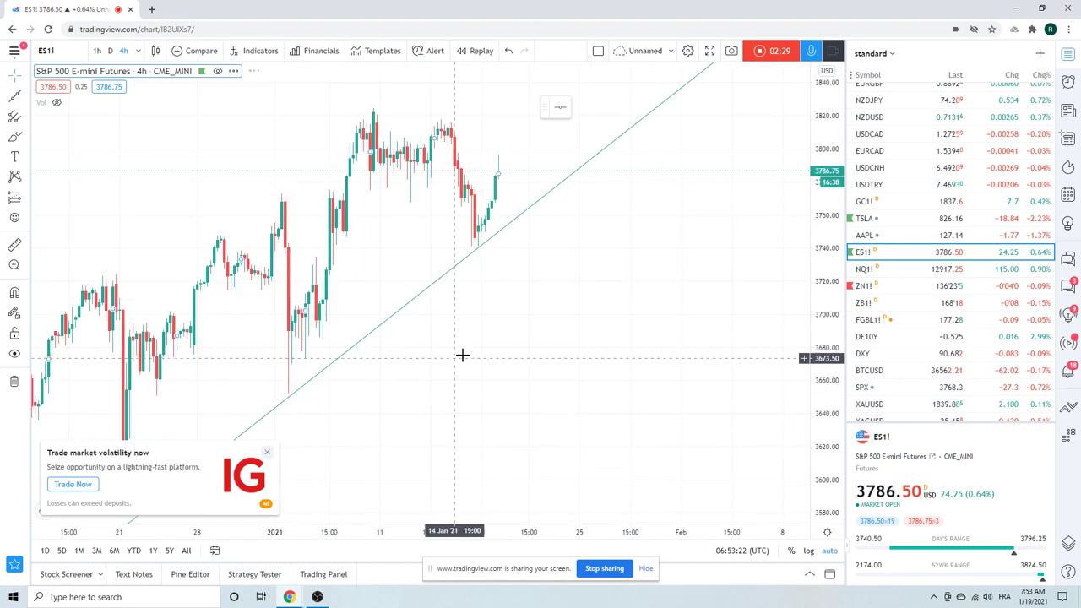
scroll(439, 239, up, 5)
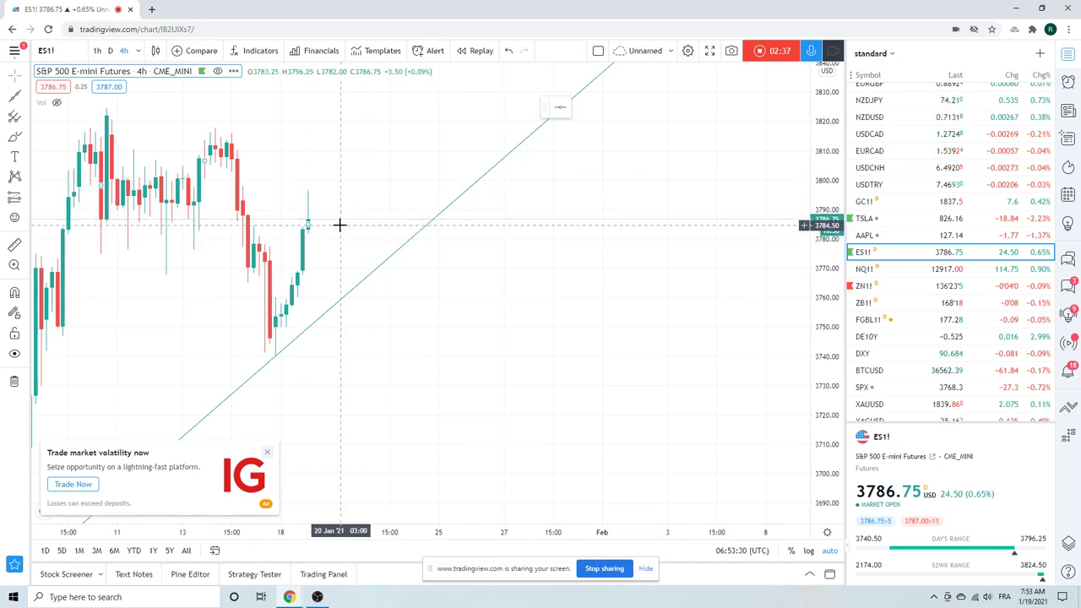
scroll(339, 225, down, 5)
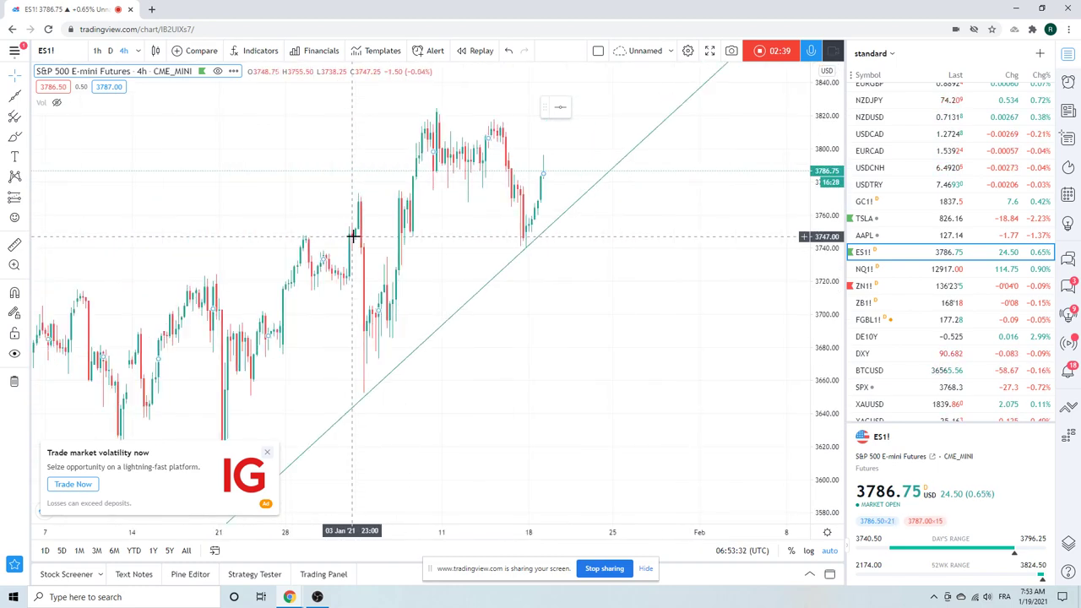
scroll(353, 237, down, 2)
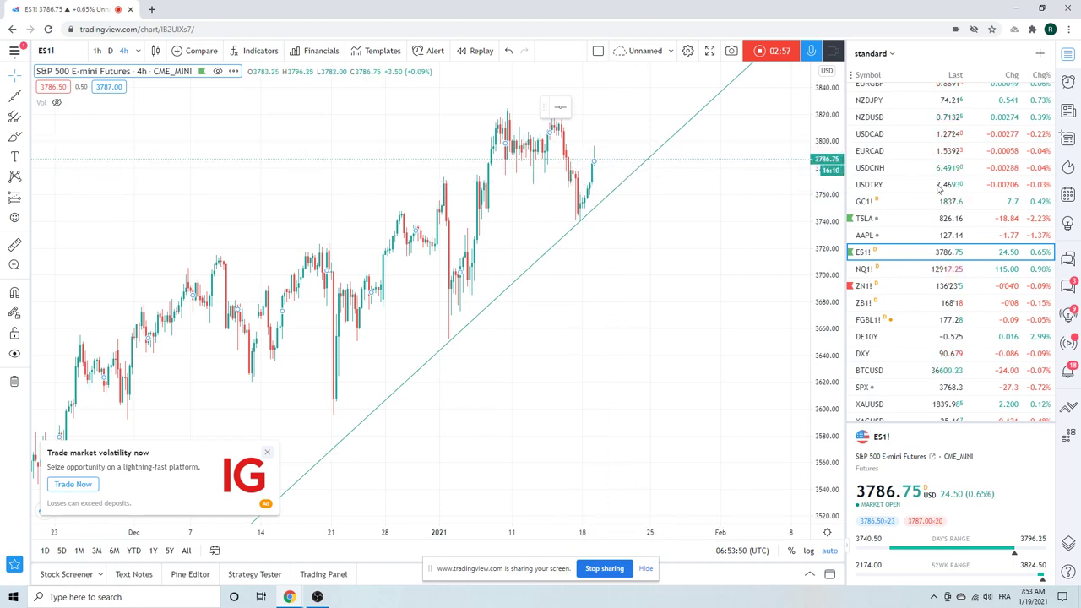
View the 4-hour charts of EURUSD and USDCNH from the watchlist.
scroll(894, 193, up, 3)
click(878, 127)
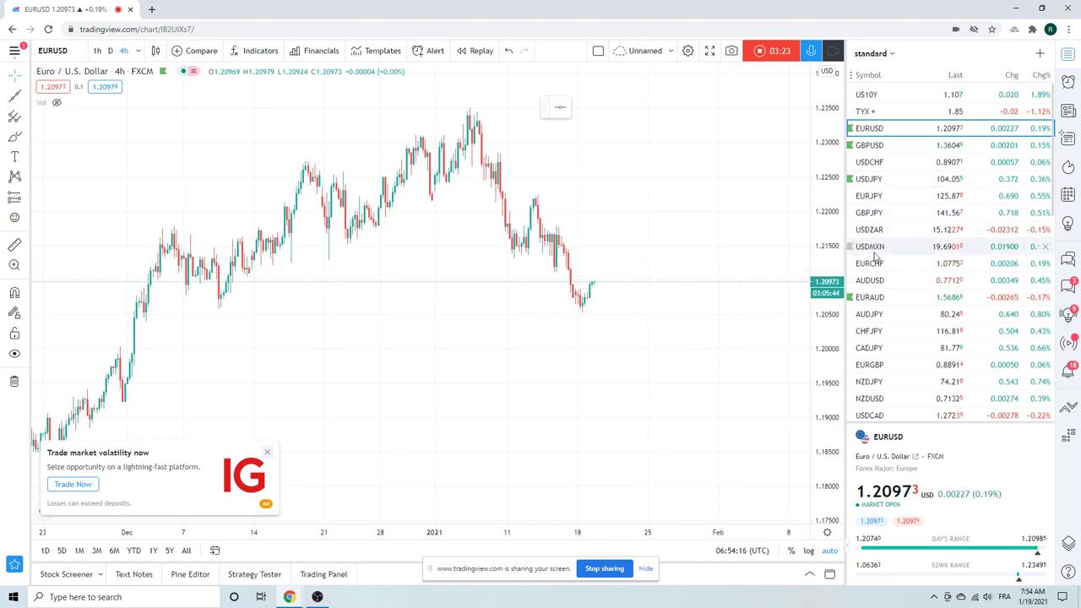
scroll(883, 259, down, 2)
click(874, 337)
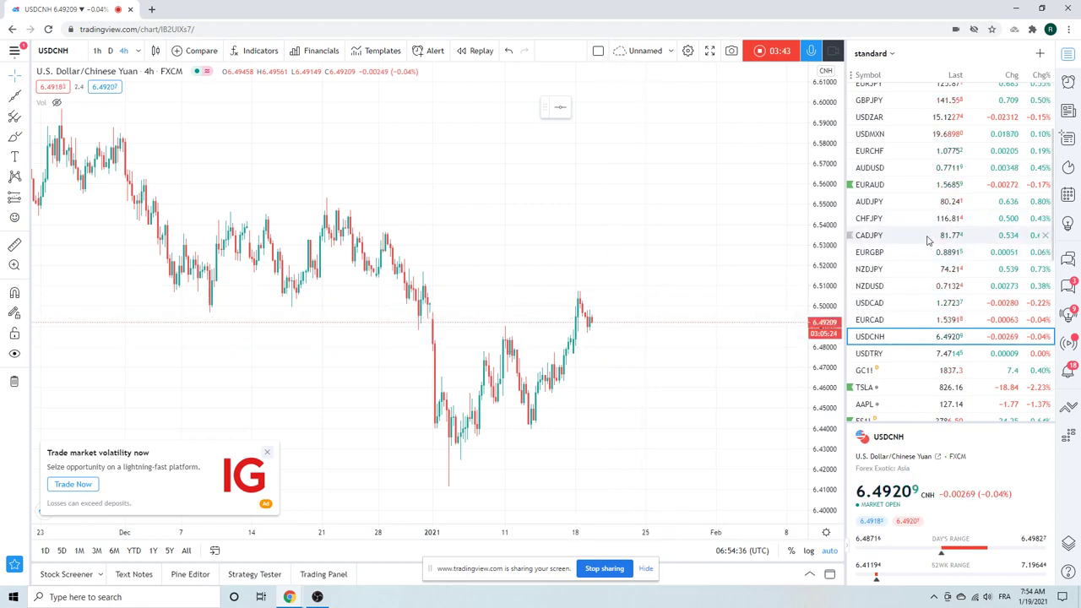
Load the USDCHF chart, switch it to the daily interval and examine the recent candles.
scroll(926, 241, up, 3)
click(883, 164)
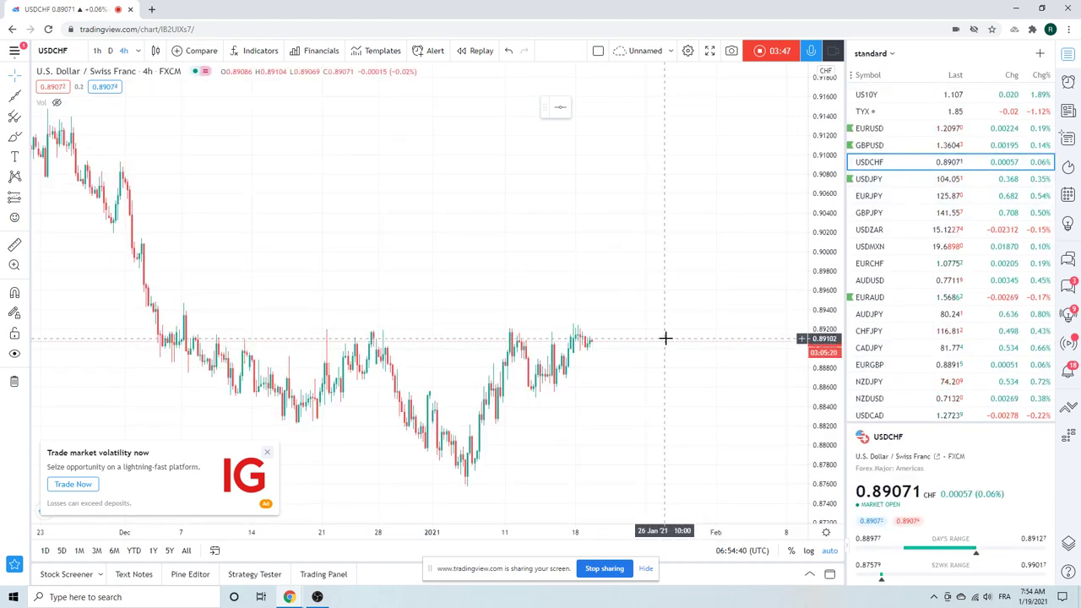
scroll(671, 333, up, 2)
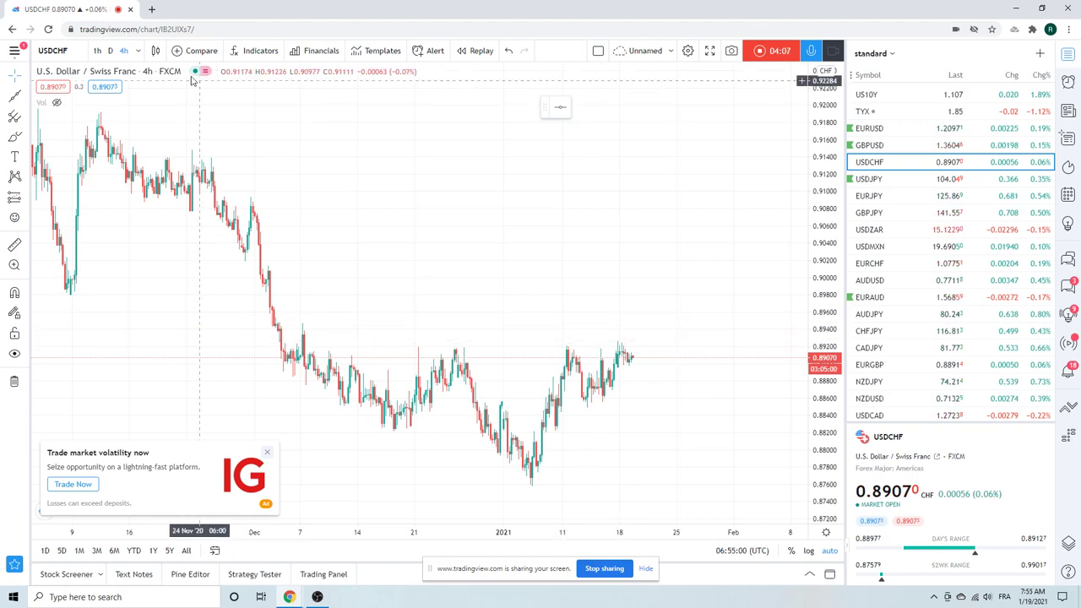
click(110, 51)
scroll(552, 256, up, 5)
drag(552, 256, 605, 253)
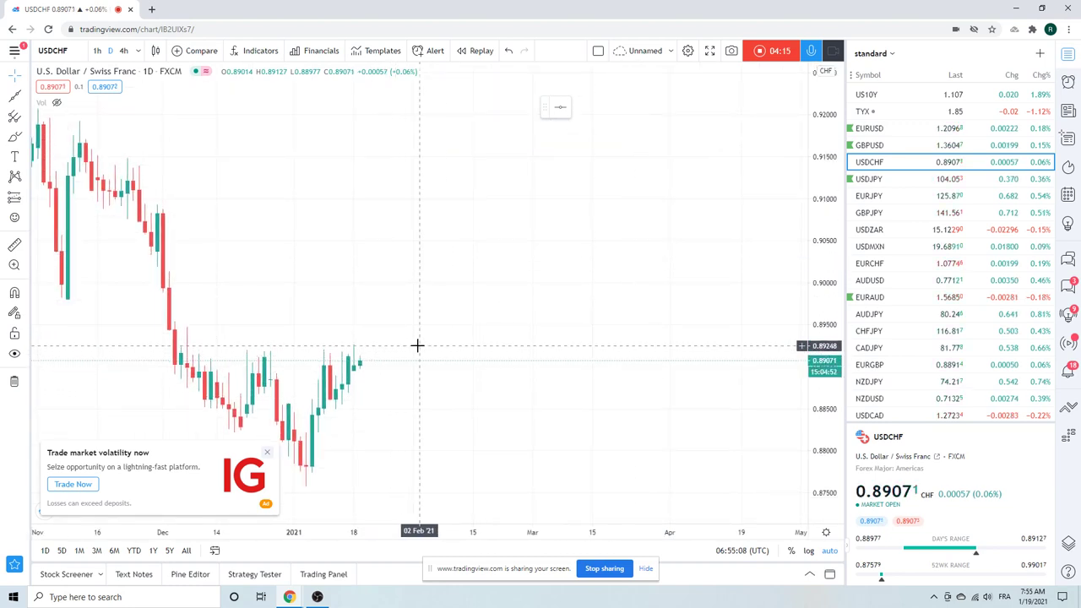
Review the daily charts of EURJPY, GBPJPY and USDZAR, looking closely at USDZAR's recent candles.
click(878, 196)
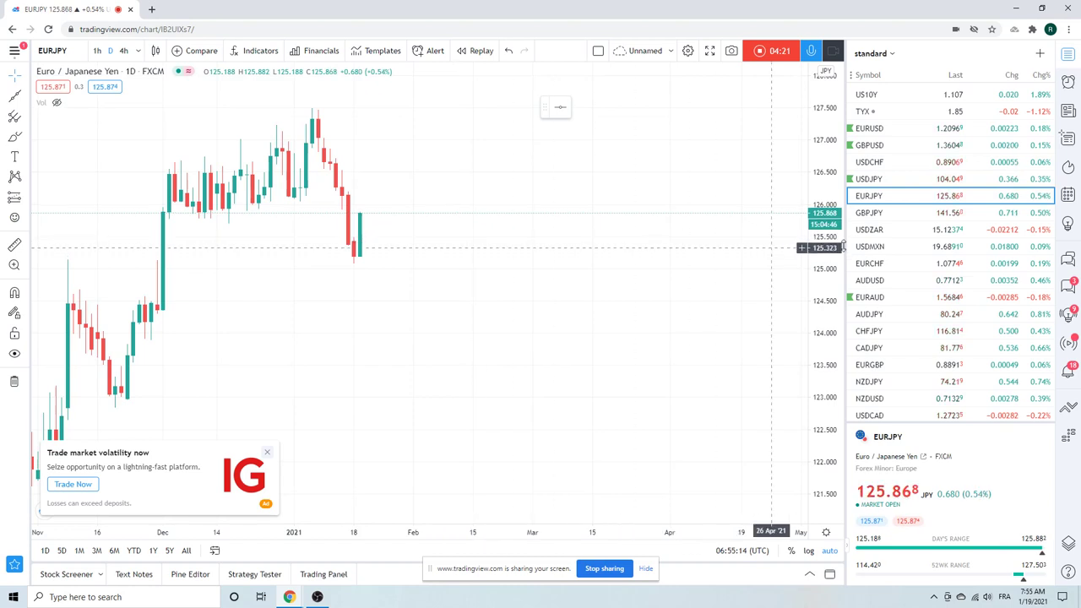
click(883, 214)
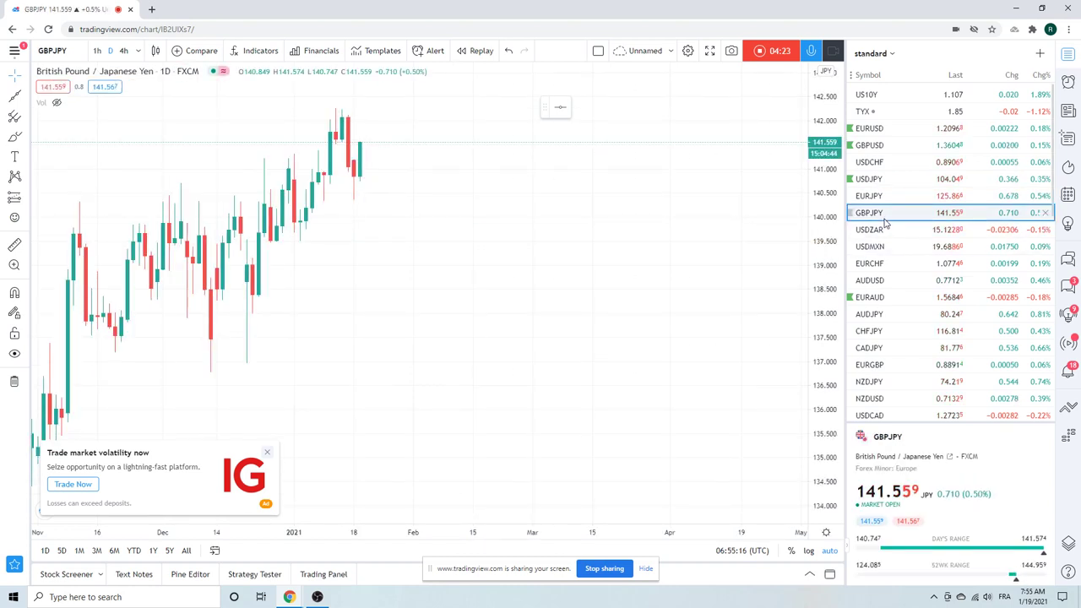
click(881, 231)
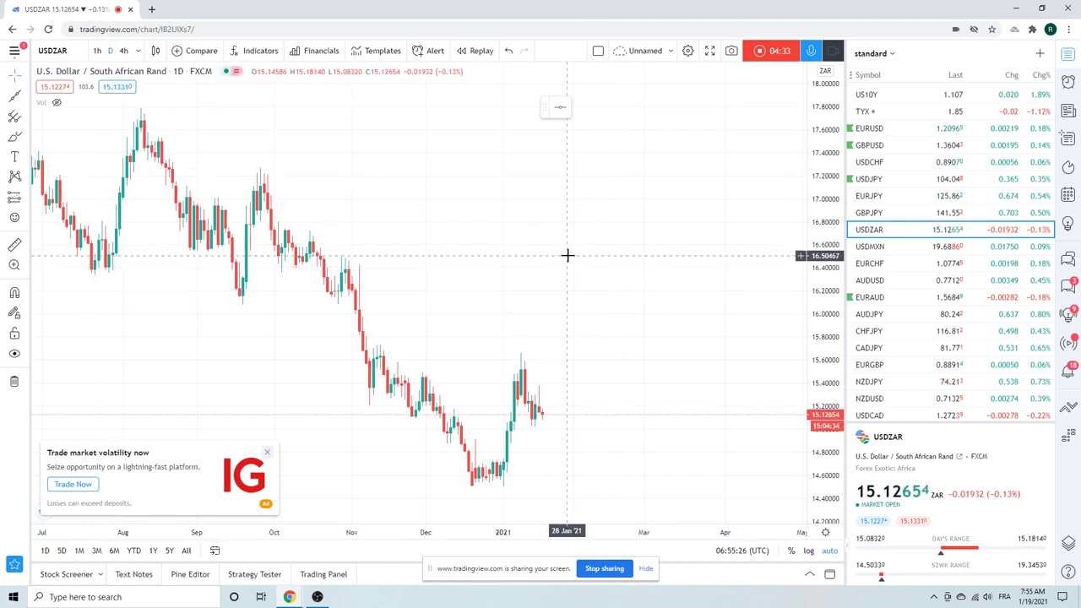
scroll(567, 255, up, 3)
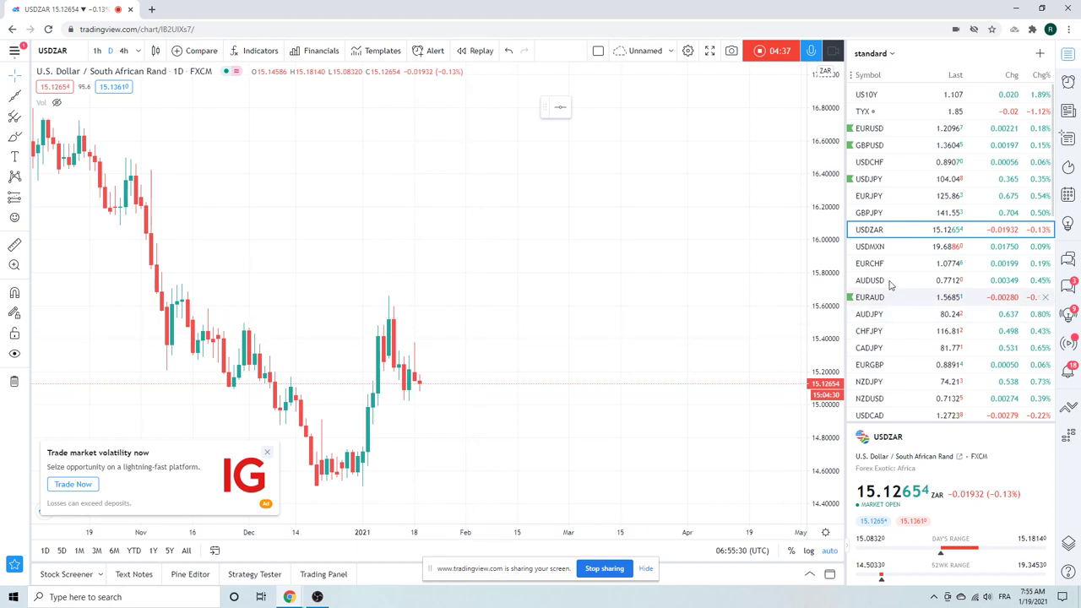
Examine the daily trends of USDMXN and AUDUSD from the watchlist.
click(878, 245)
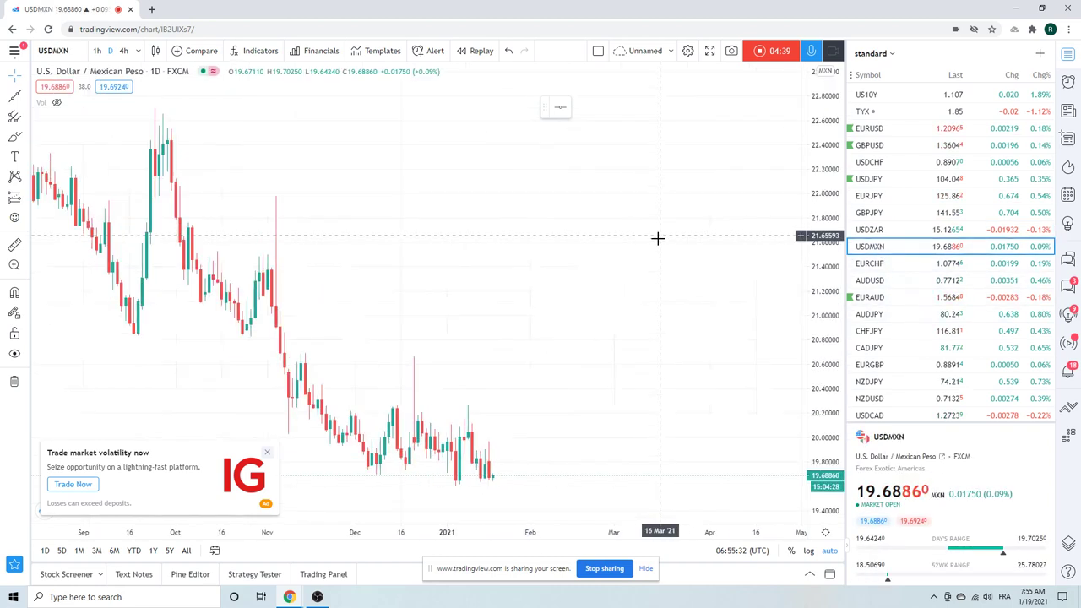
scroll(657, 239, down, 1)
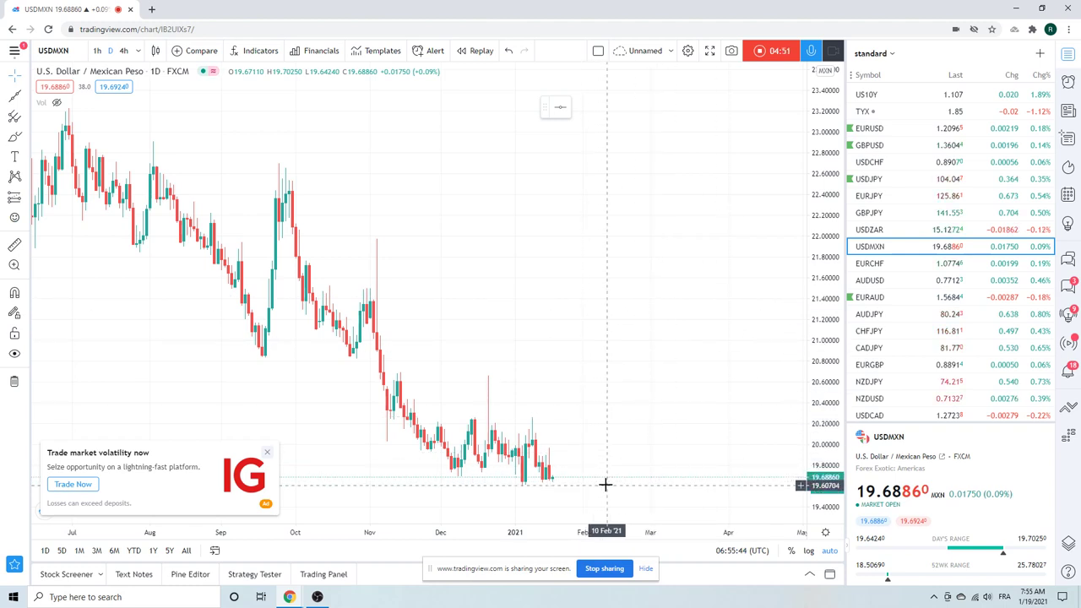
click(874, 283)
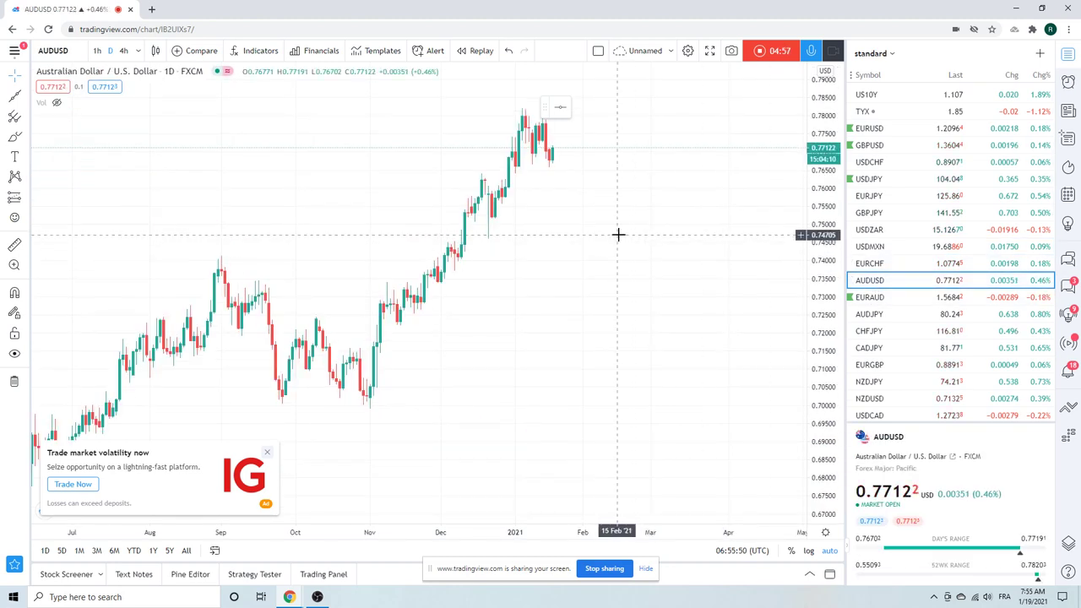
scroll(617, 234, up, 2)
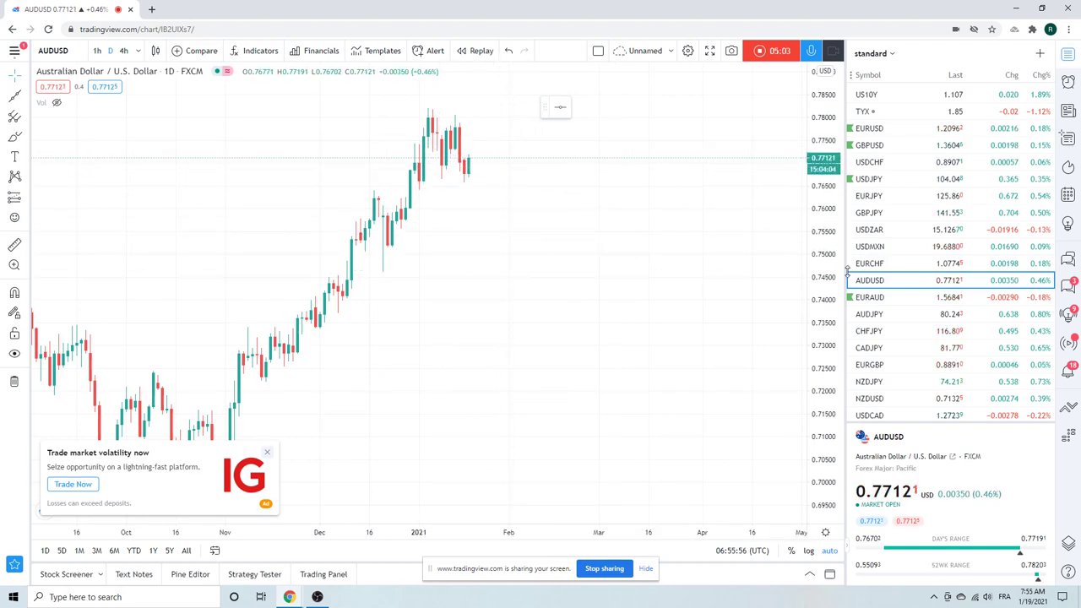
Compare the daily charts of USDCAD, Gold Futures (GC1!) and USDCHF from the watchlist.
scroll(910, 258, down, 1)
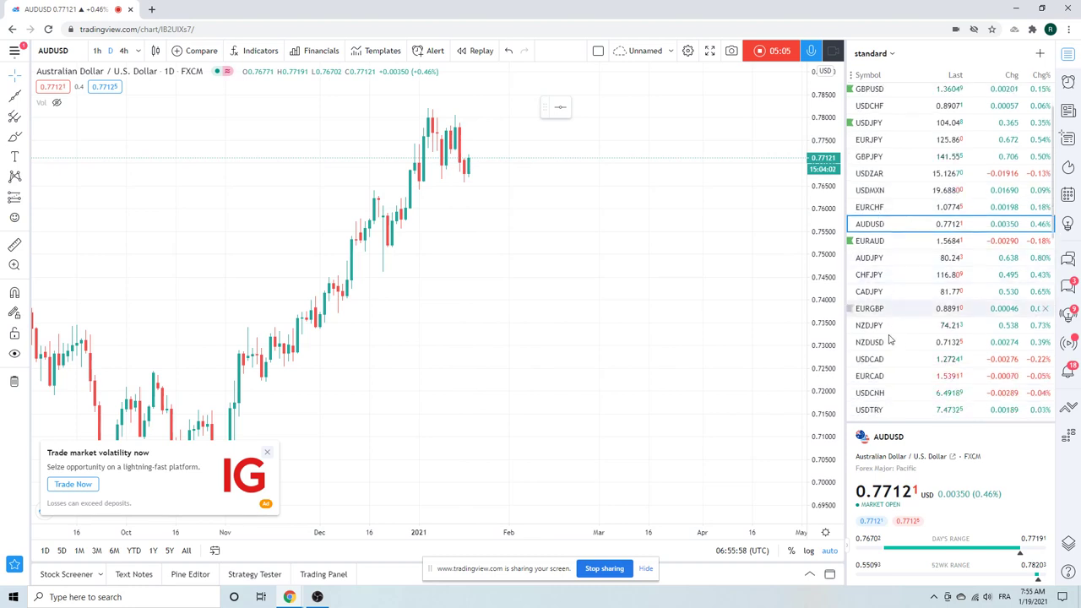
click(878, 359)
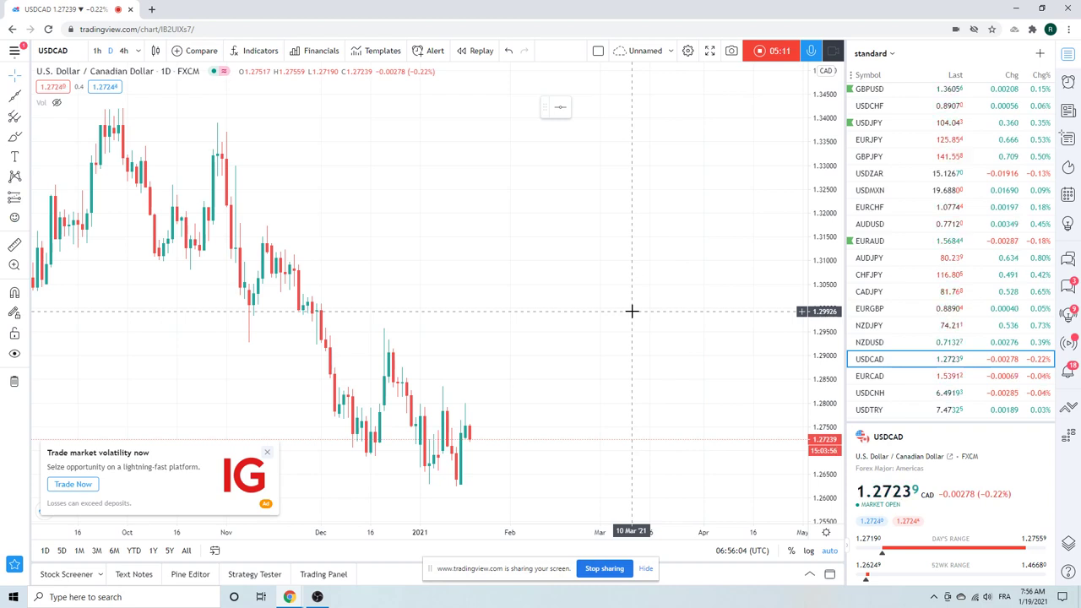
scroll(929, 308, down, 1)
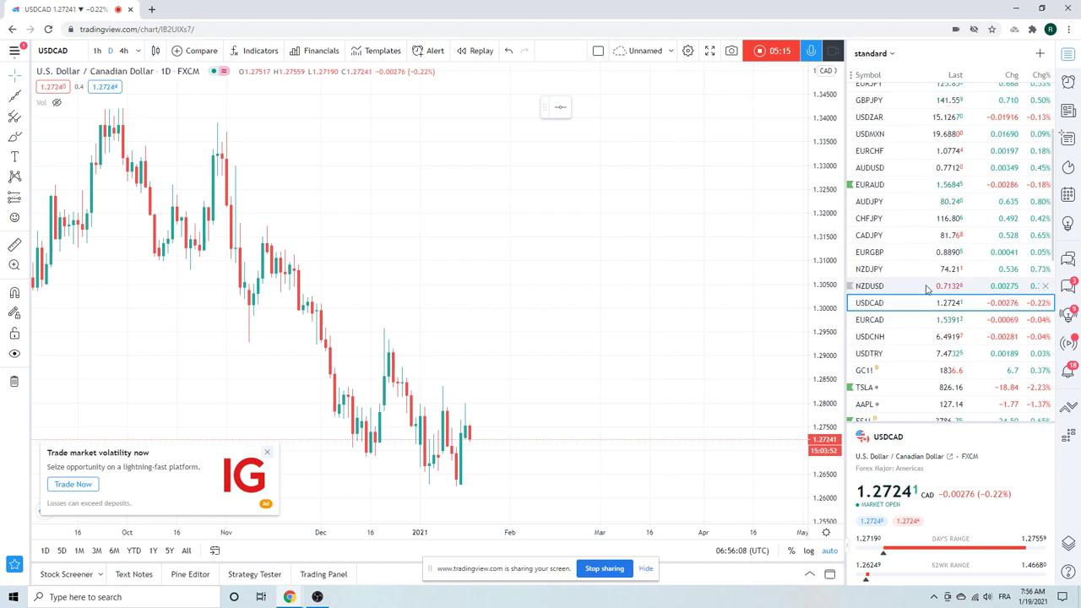
click(868, 374)
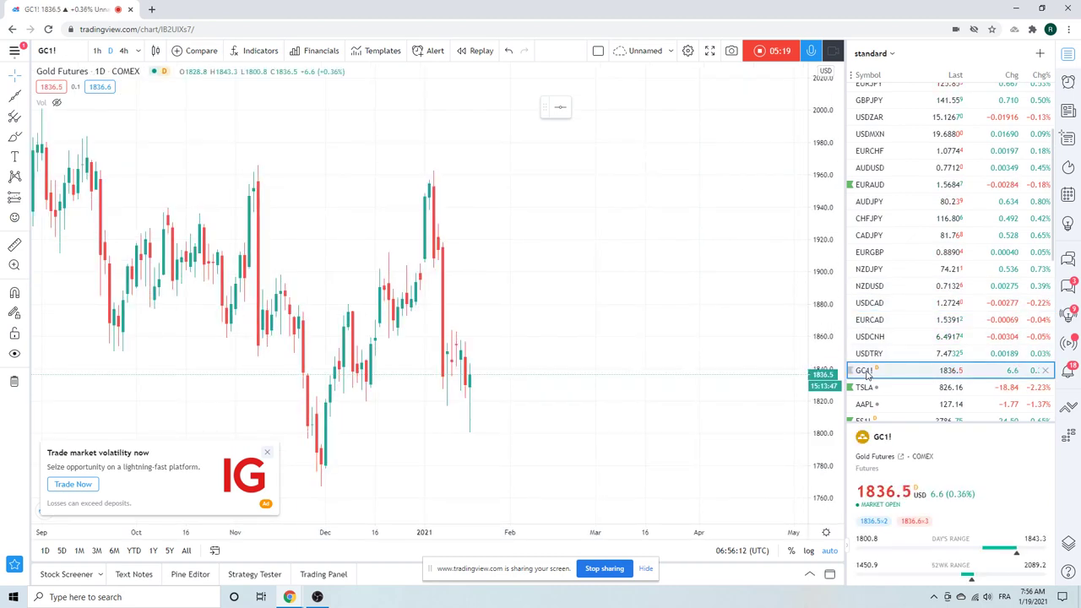
scroll(874, 211, up, 2)
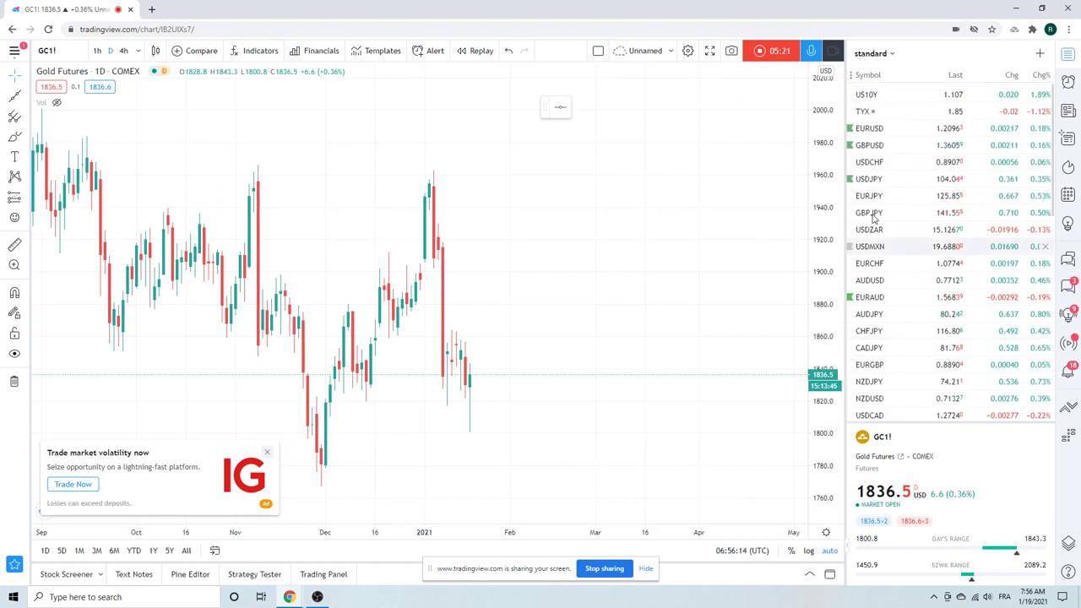
click(870, 162)
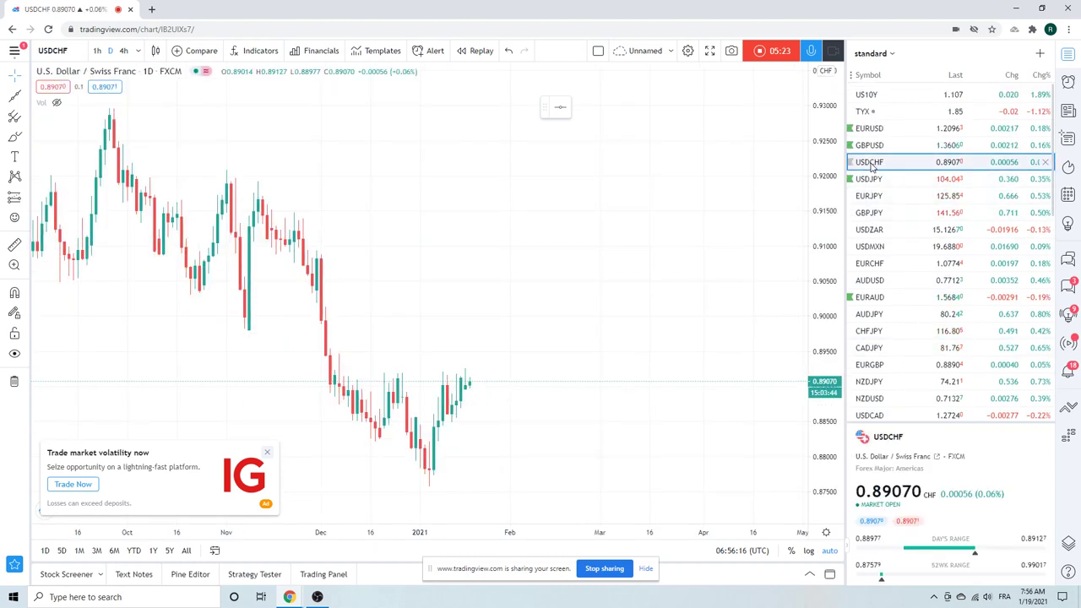
Load the EURUSD chart from the watchlist and try to switch it to a custom 400-minute interval.
key(Up)
key(Up)
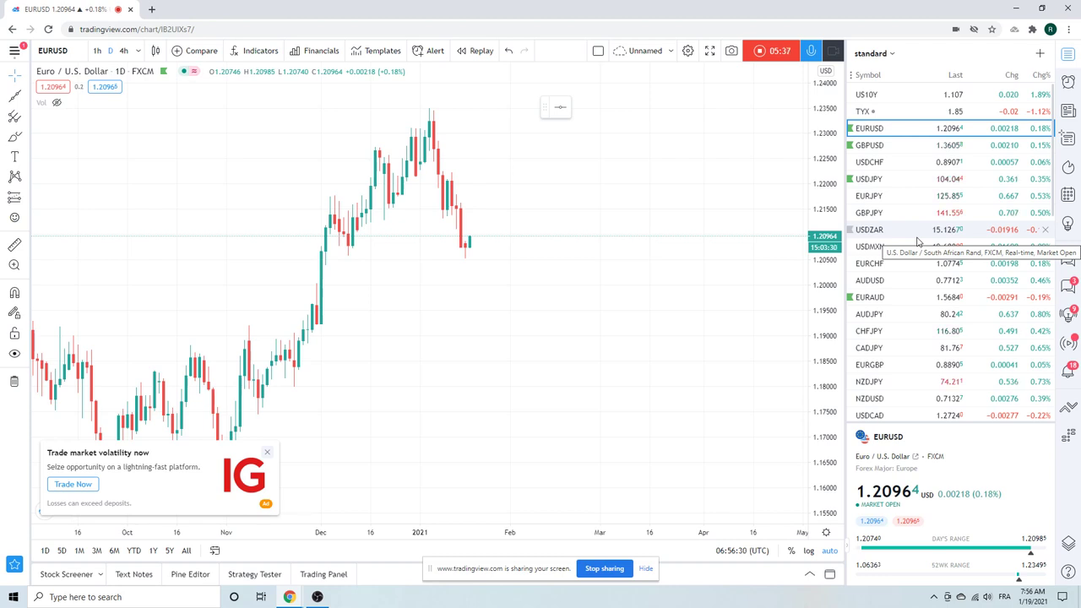
text(400)
key(Return)
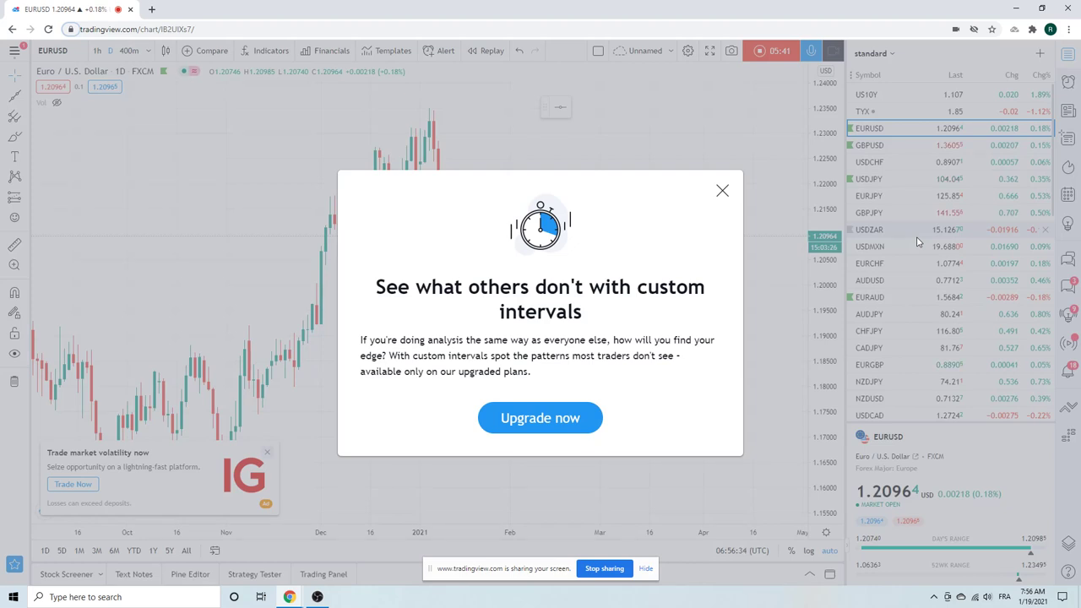
click(723, 191)
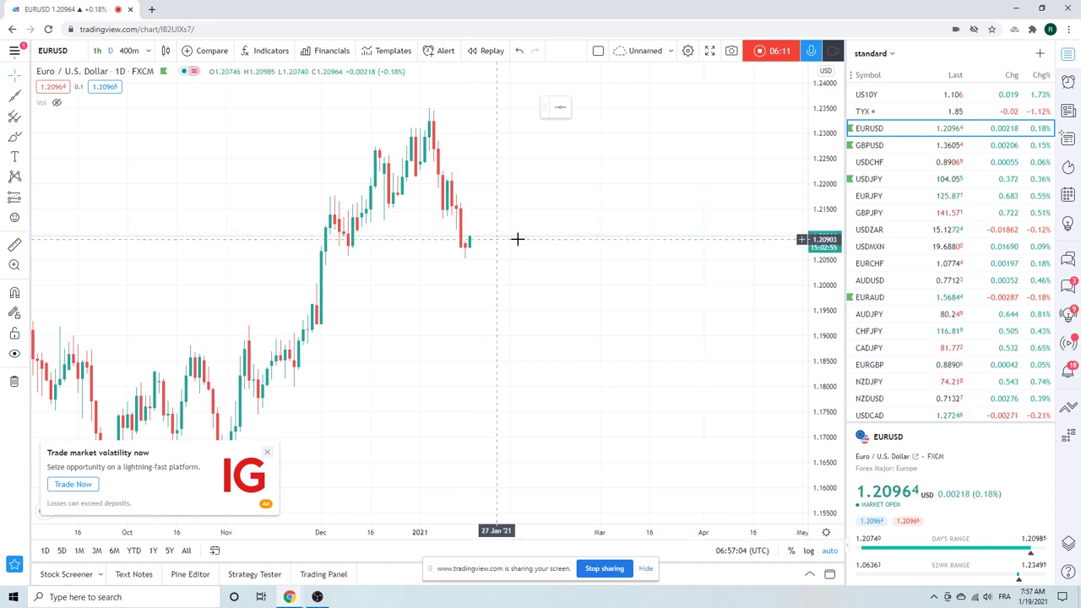
Review the daily charts of GBPUSD, S&P 500 E-mini Futures (ES1!) and T-Bond Futures (ZB1!) from the watchlist.
click(891, 147)
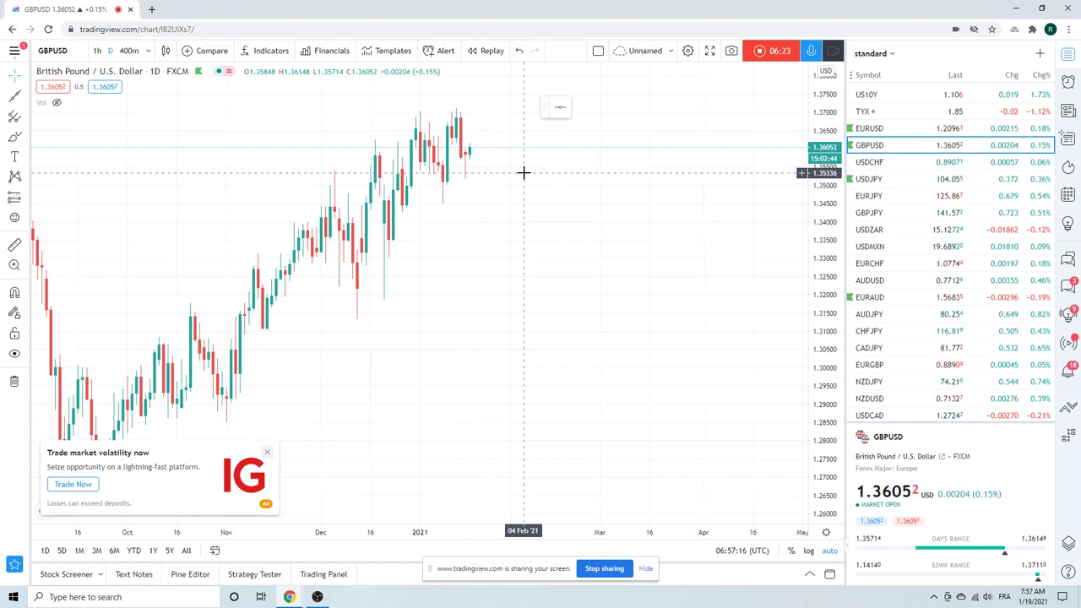
scroll(903, 225, down, 3)
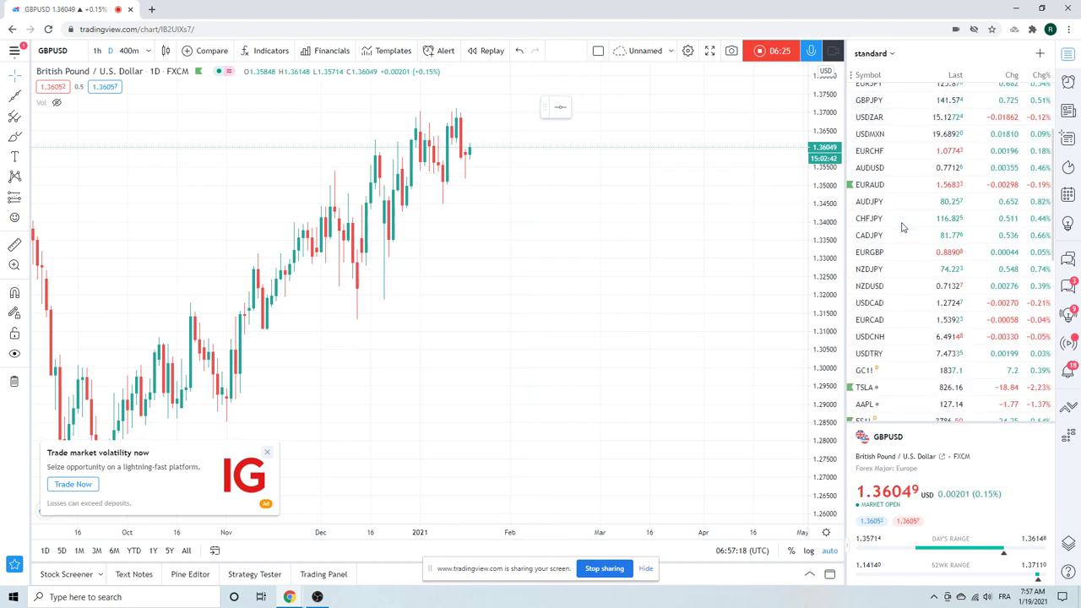
scroll(888, 380, down, 3)
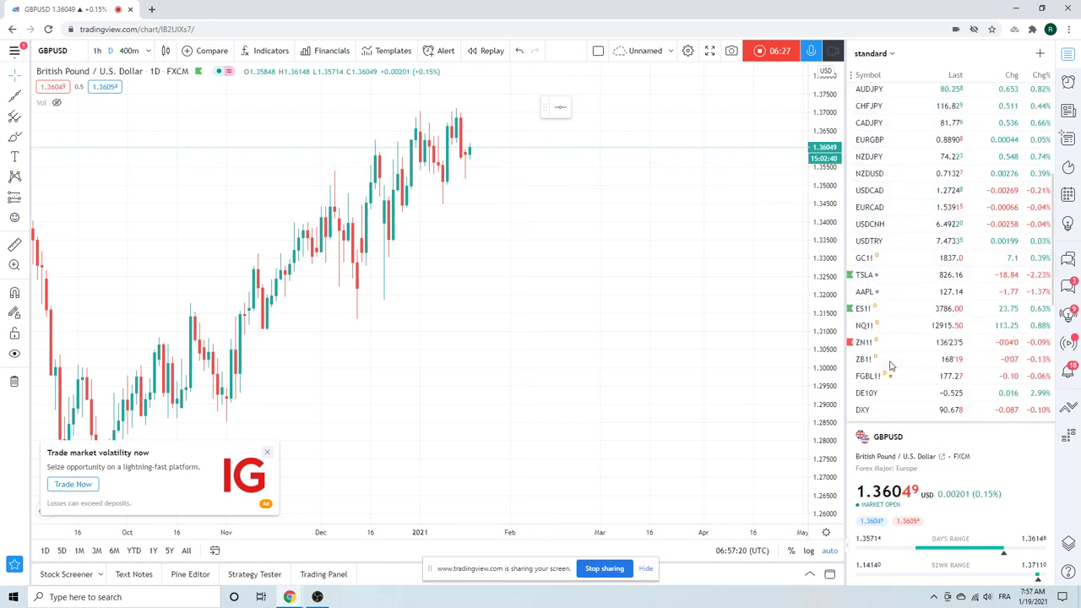
click(883, 309)
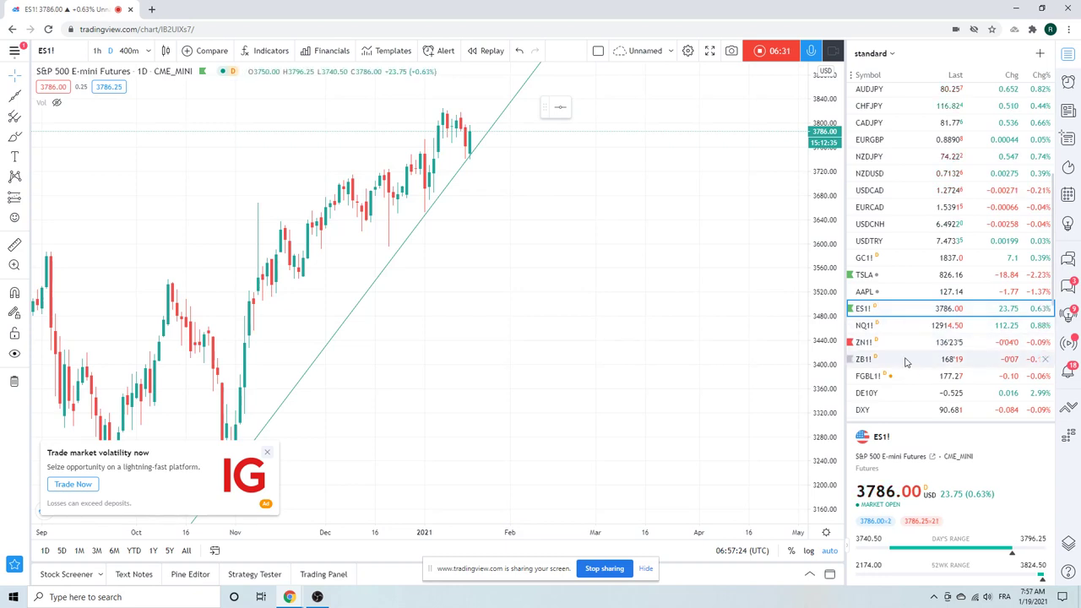
click(905, 359)
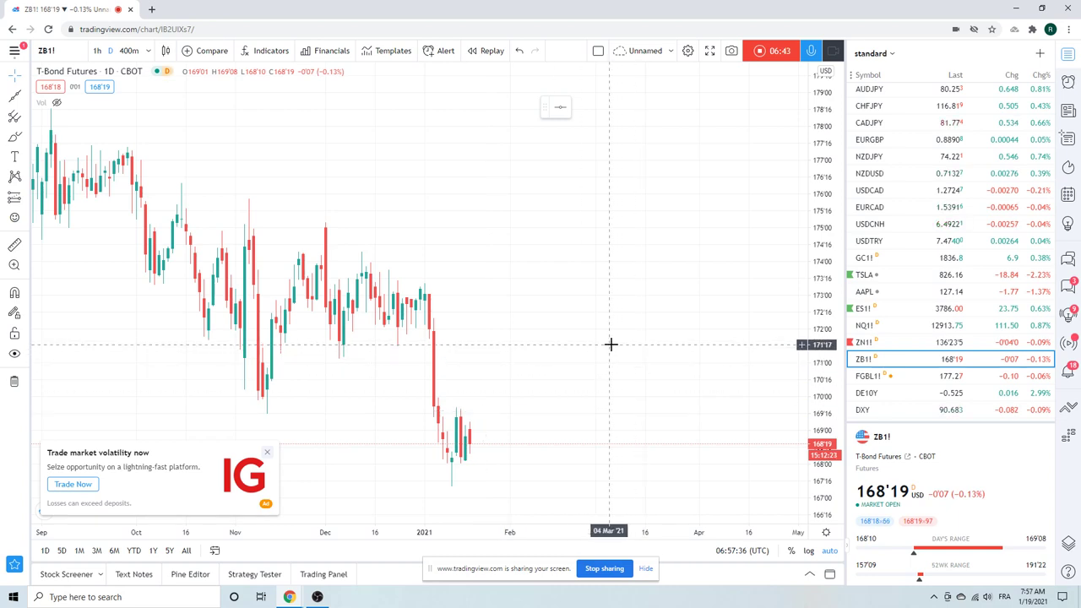
Examine the daily trends of BTCUSD and Light Crude Oil Futures (CL1!) from the watchlist.
scroll(919, 312, down, 1)
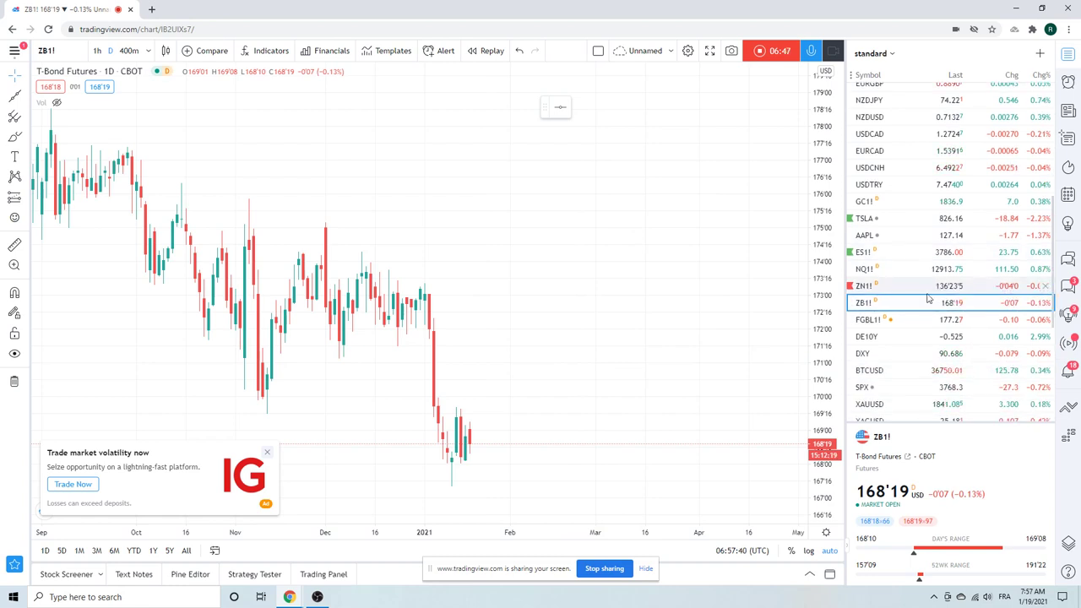
click(901, 373)
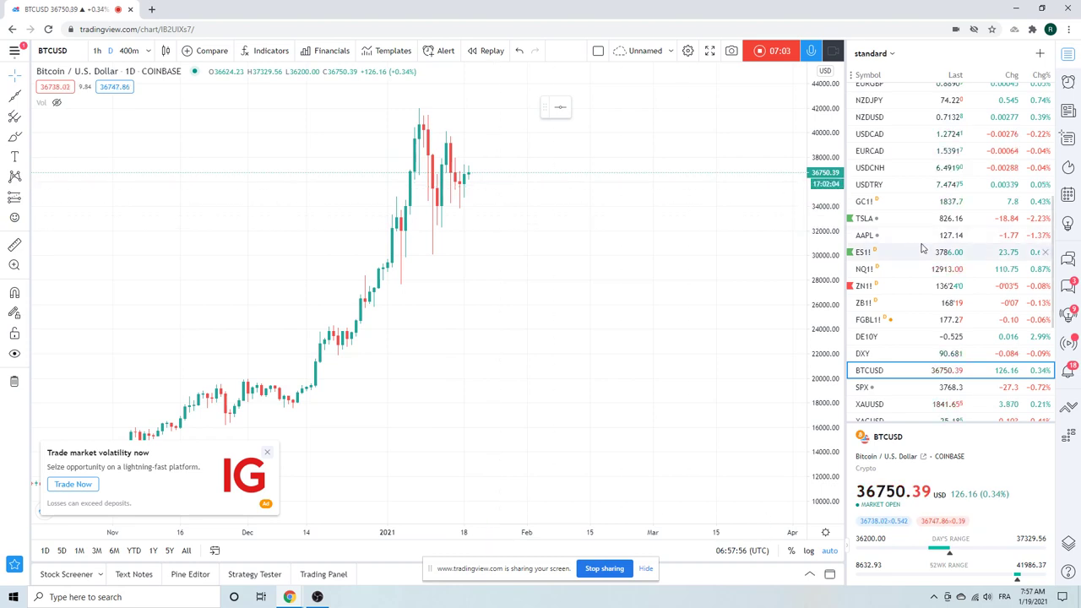
scroll(920, 245, down, 1)
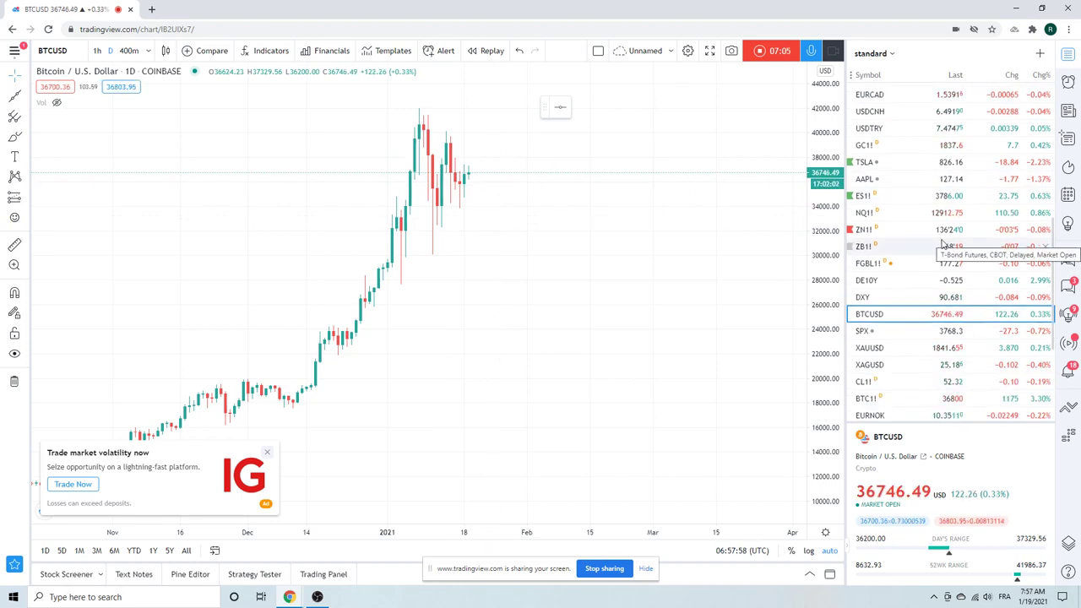
scroll(897, 321, down, 1)
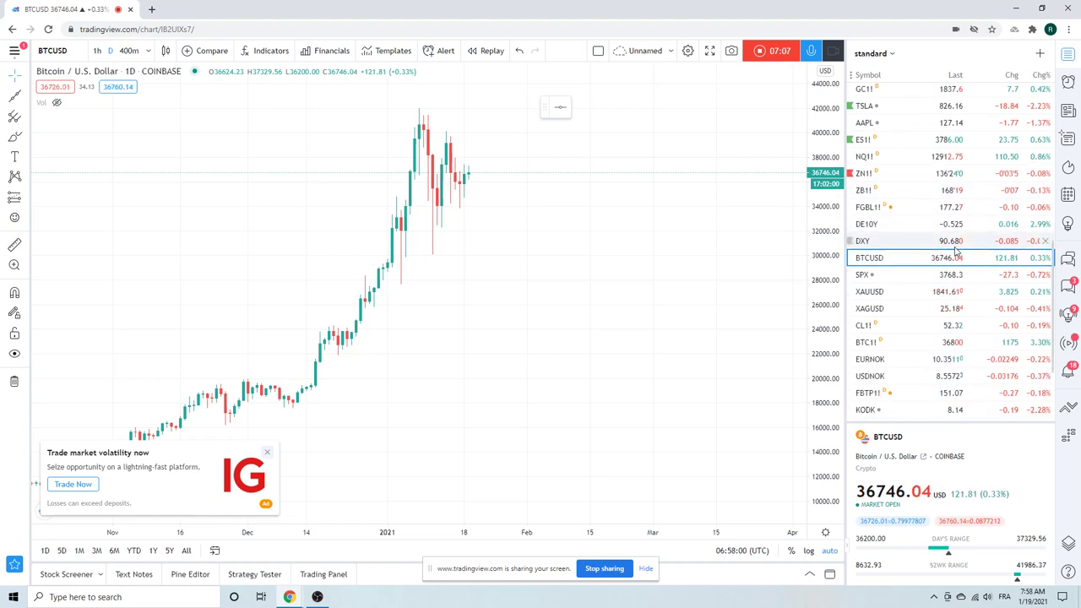
click(920, 325)
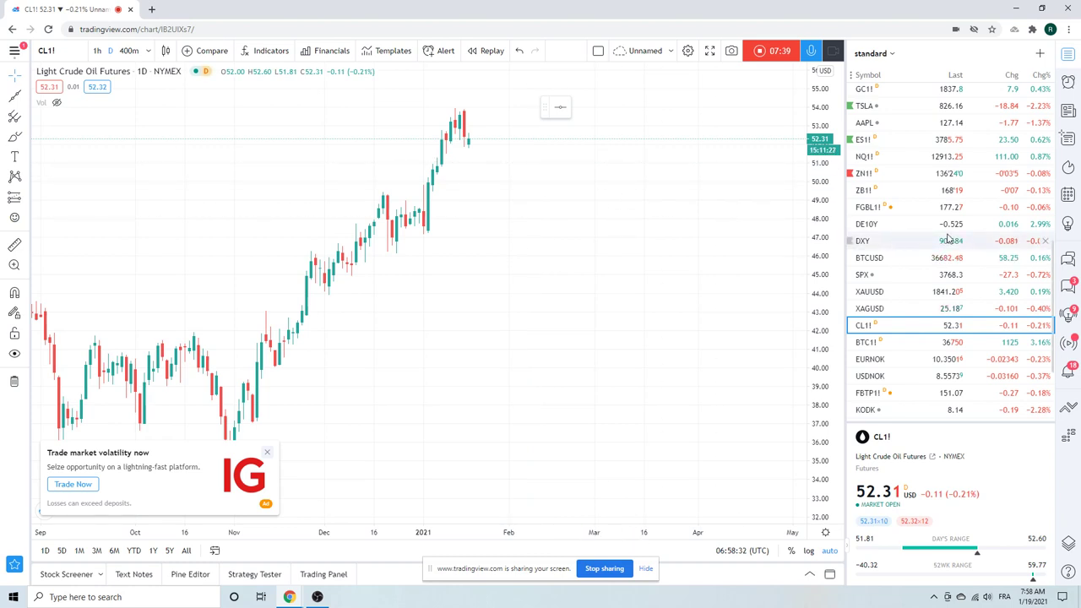
Look through the watchlist's currency pairs and futures, comparing their last prices and daily changes.
scroll(962, 316, up, 6)
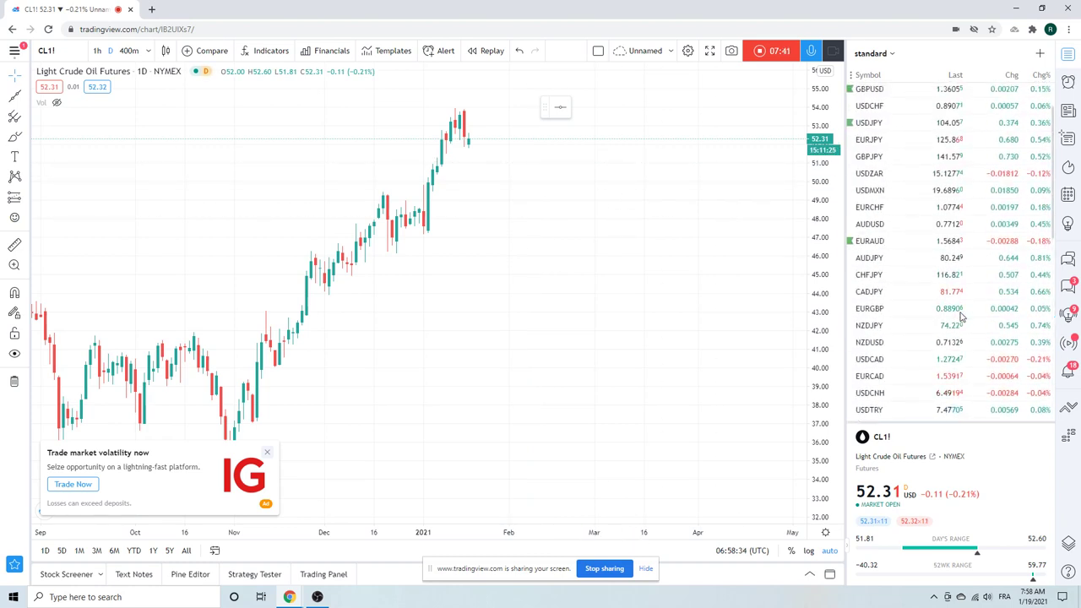
scroll(961, 316, up, 3)
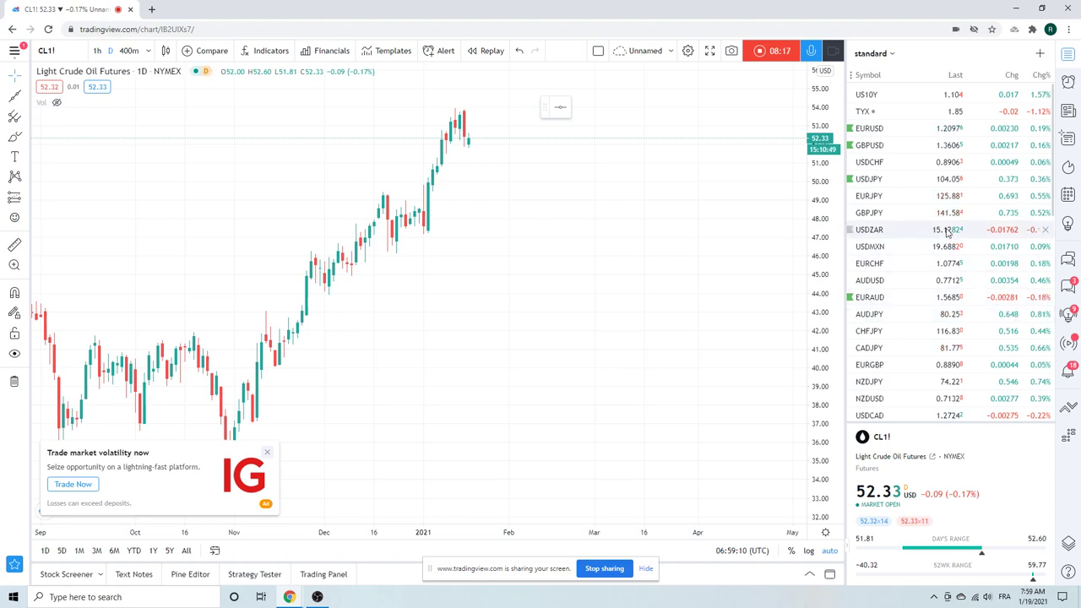
scroll(945, 233, down, 1)
scroll(917, 224, down, 2)
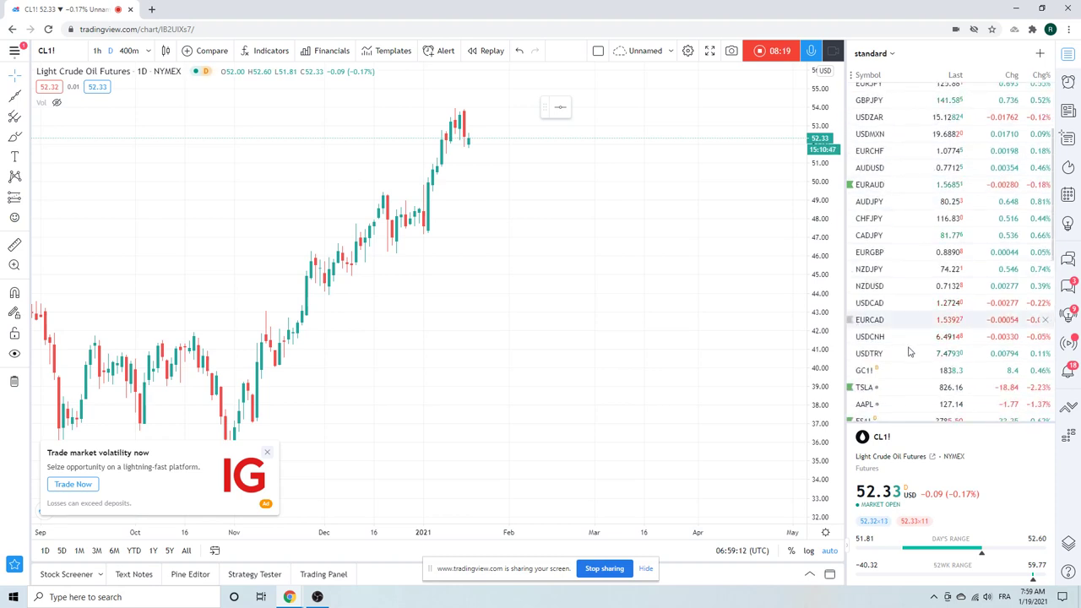
scroll(929, 314, up, 2)
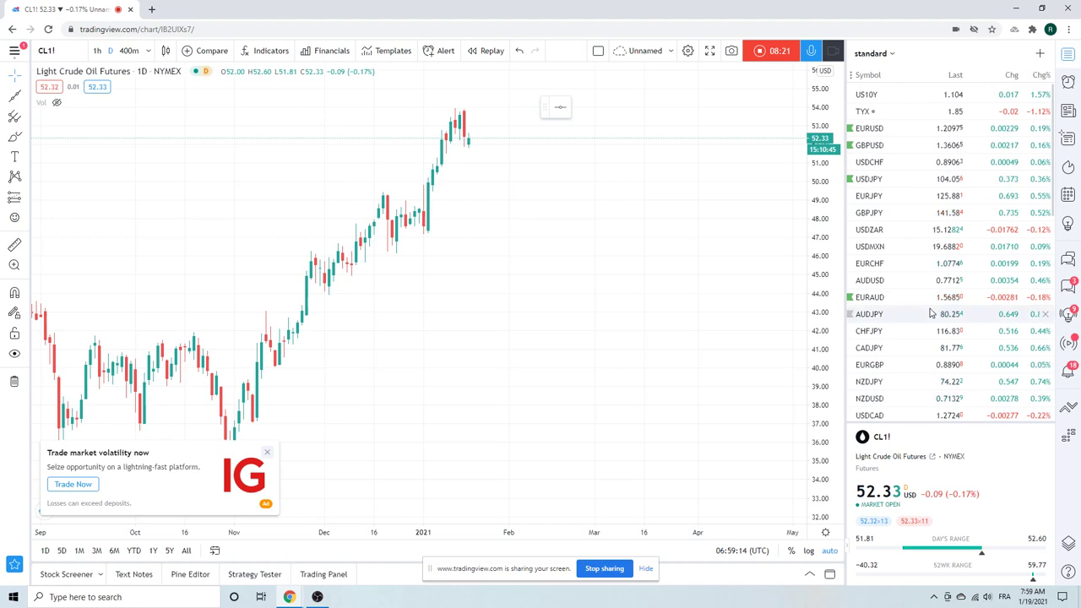
scroll(931, 315, down, 1)
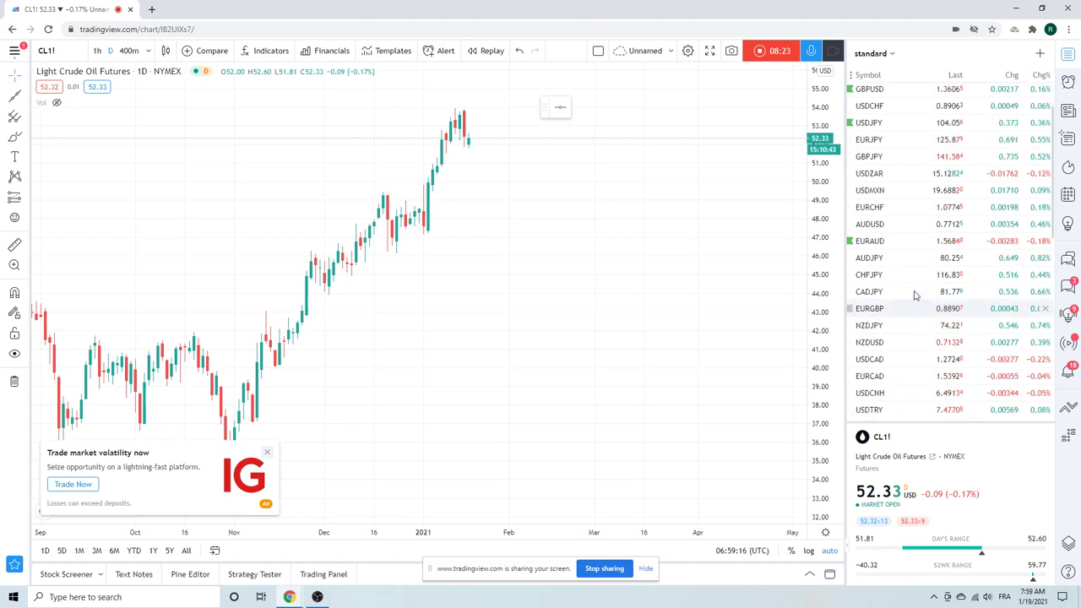
scroll(927, 292, up, 1)
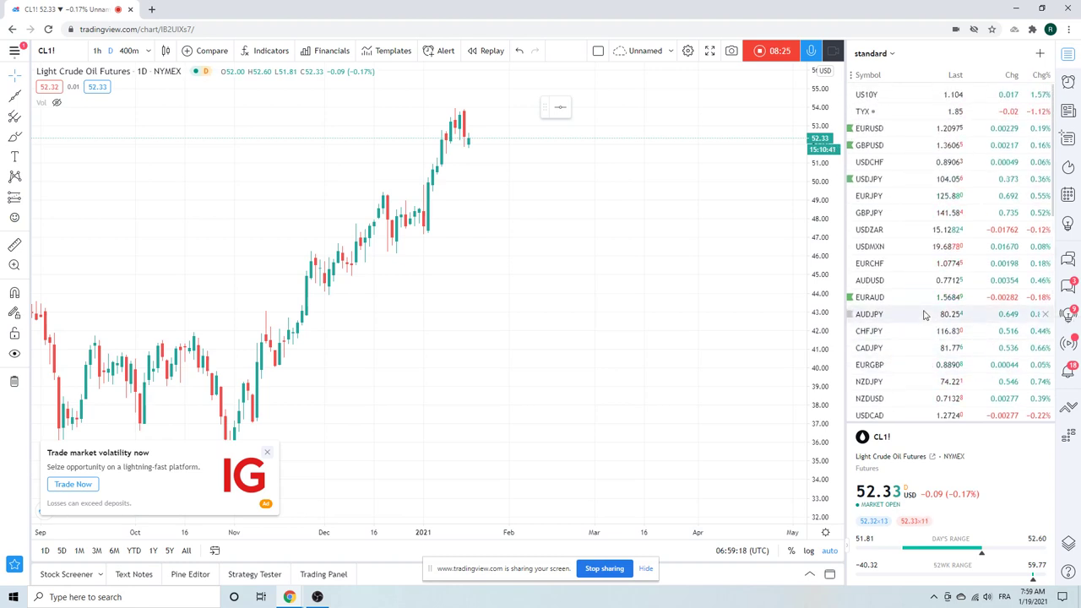
scroll(924, 315, down, 2)
scroll(926, 308, up, 1)
scroll(928, 295, up, 1)
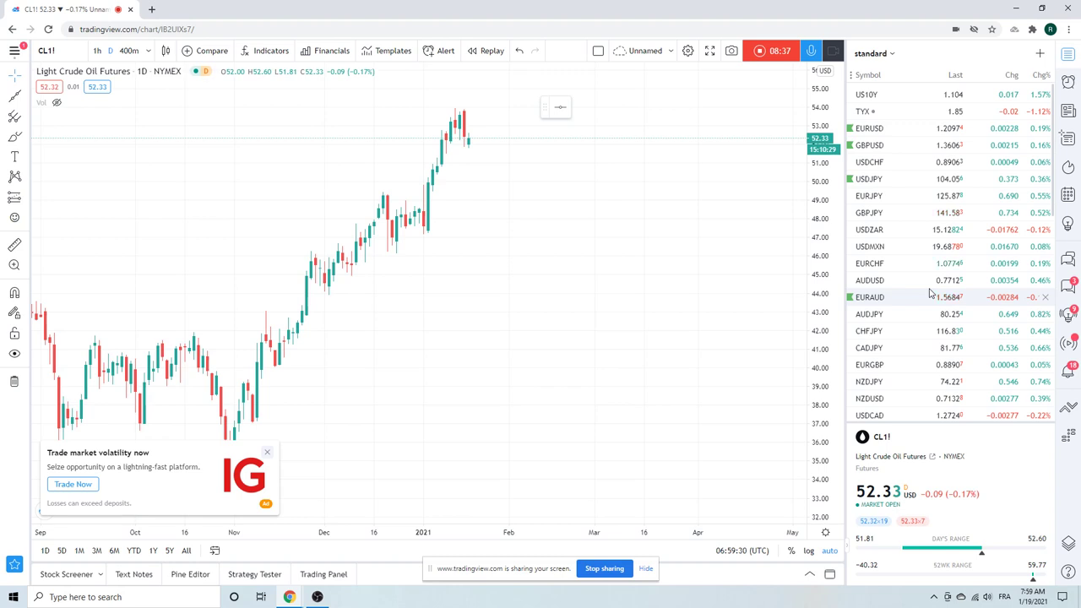
Dismiss the IG advertisement covering the chart and close the ad-free upgrade offer.
click(268, 453)
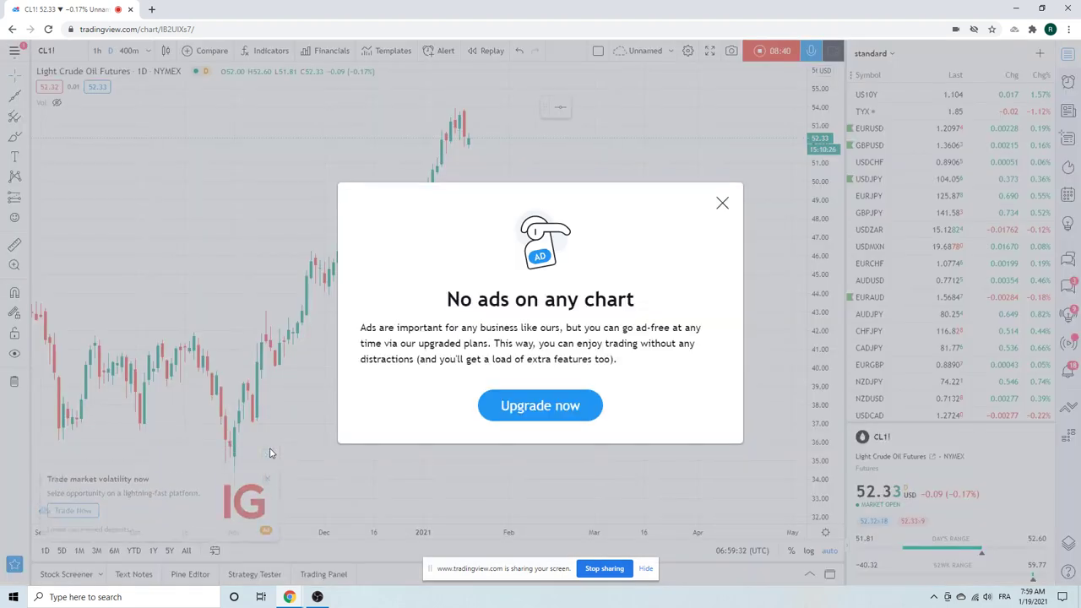
click(722, 205)
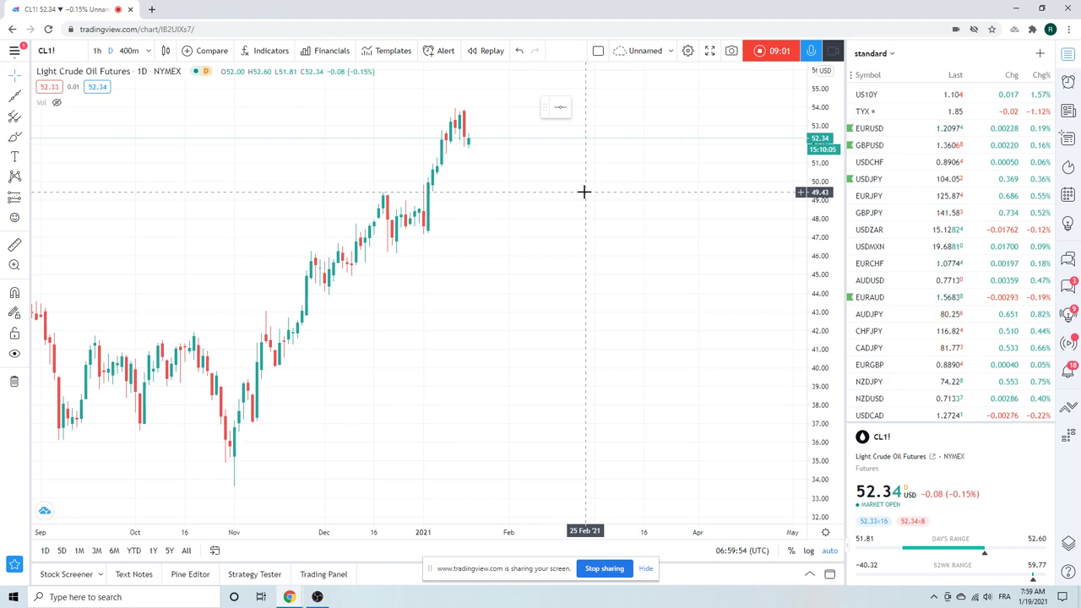
Examine EURUSD's daily trend over a wider date range and compare it with the USDMXN and USDCHF charts.
click(889, 130)
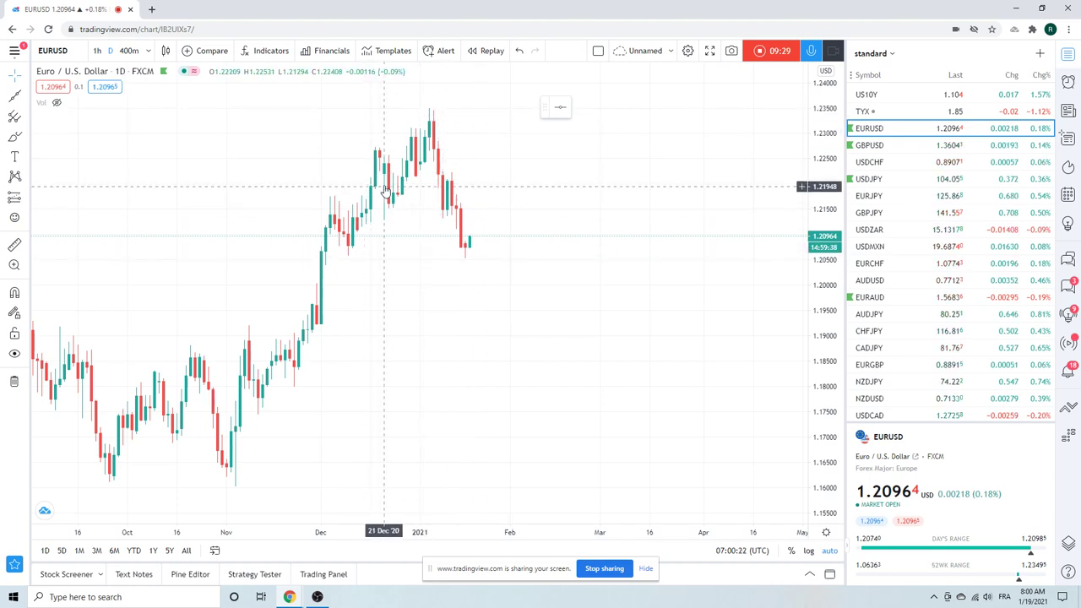
scroll(388, 196, down, 3)
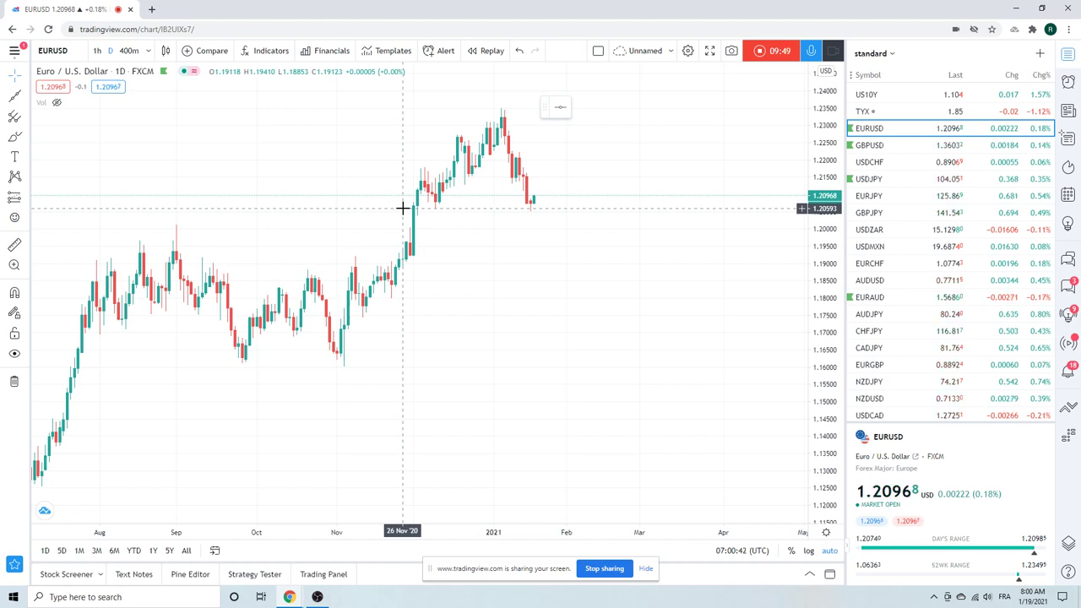
click(873, 246)
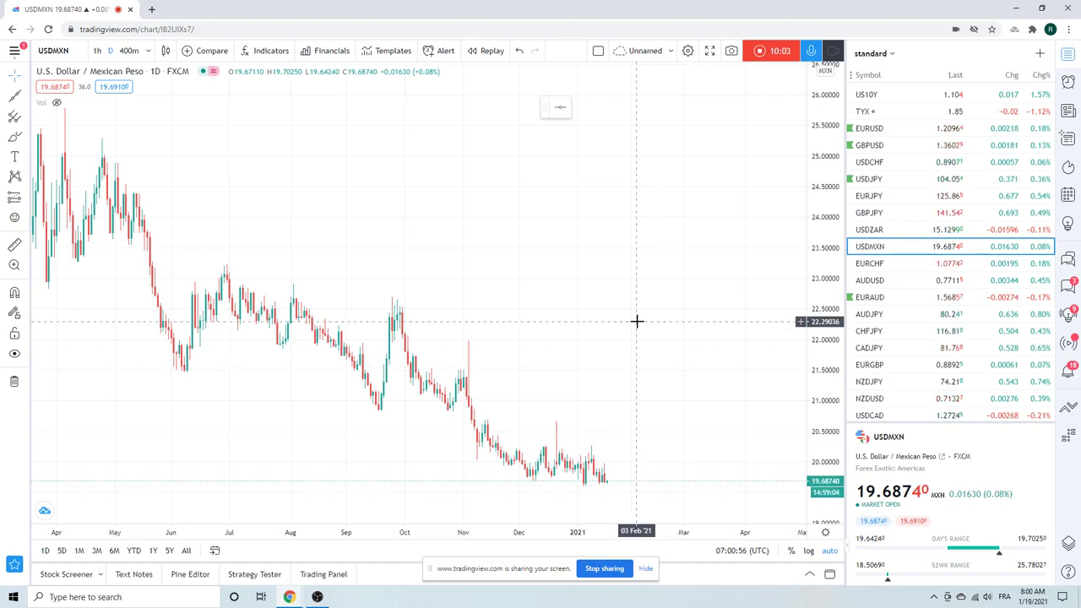
click(876, 164)
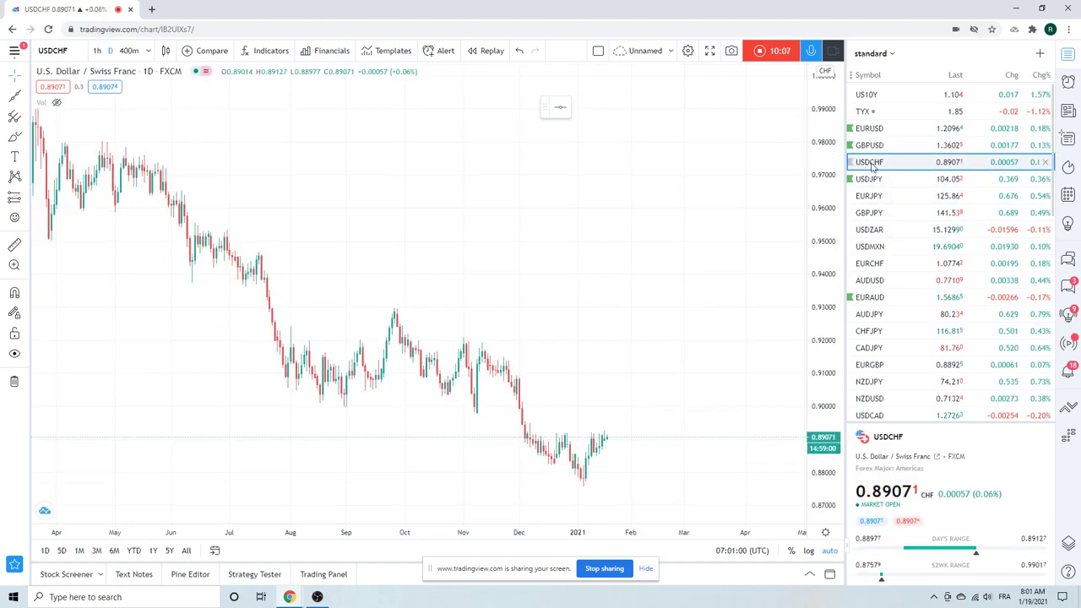